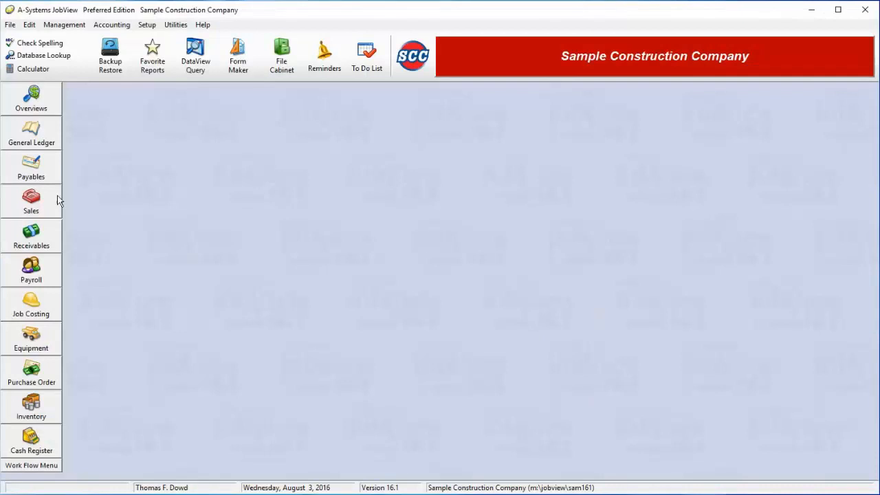
# Step: Open the batch settings of the Demo Data batch in the accounts receivable invoices for editing
pyautogui.click(16, 237)
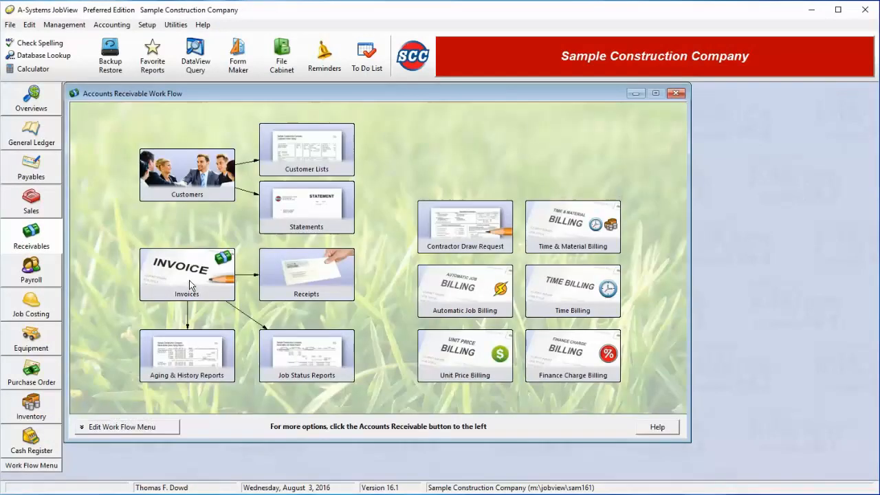
pyautogui.click(190, 282)
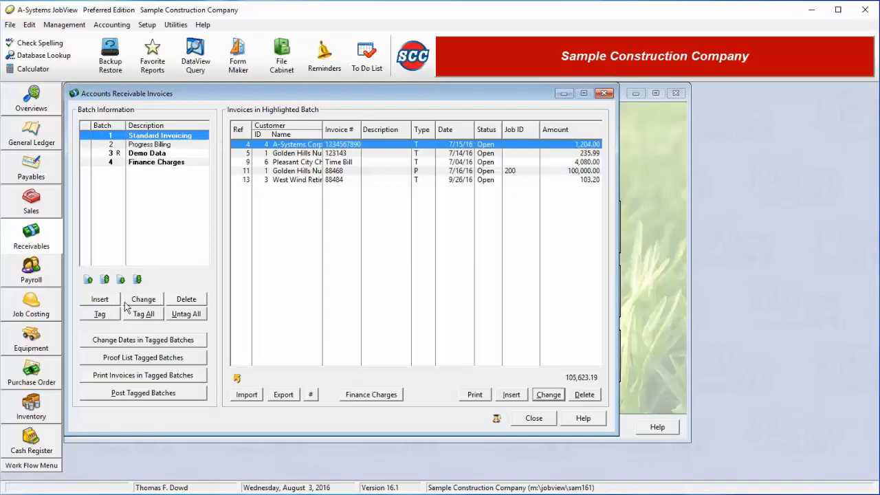
pyautogui.click(173, 144)
pyautogui.click(165, 153)
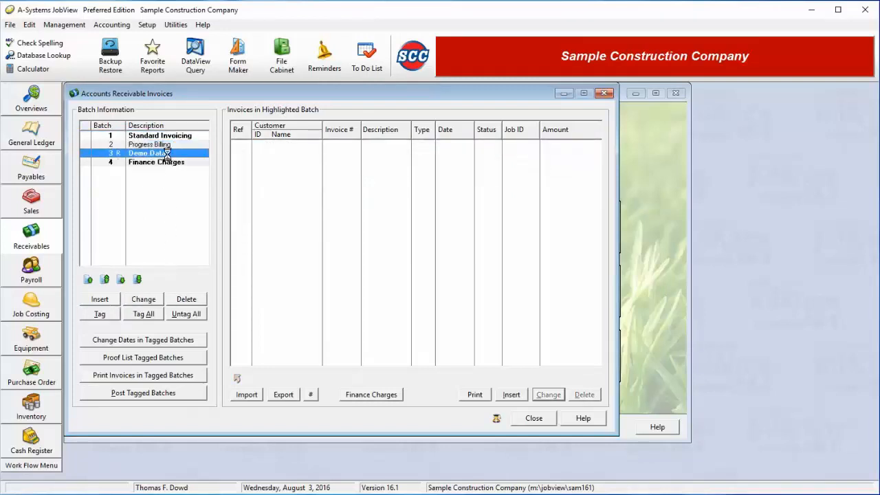
pyautogui.click(153, 301)
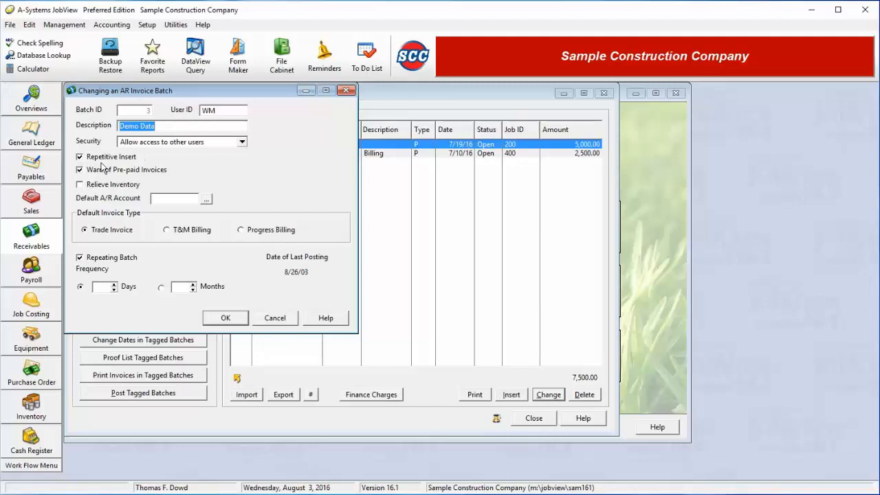
# Step: Review the batch's Security, Repetitive Insert and Warn of Pre-paid Invoices options
pyautogui.click(191, 142)
pyautogui.click(191, 140)
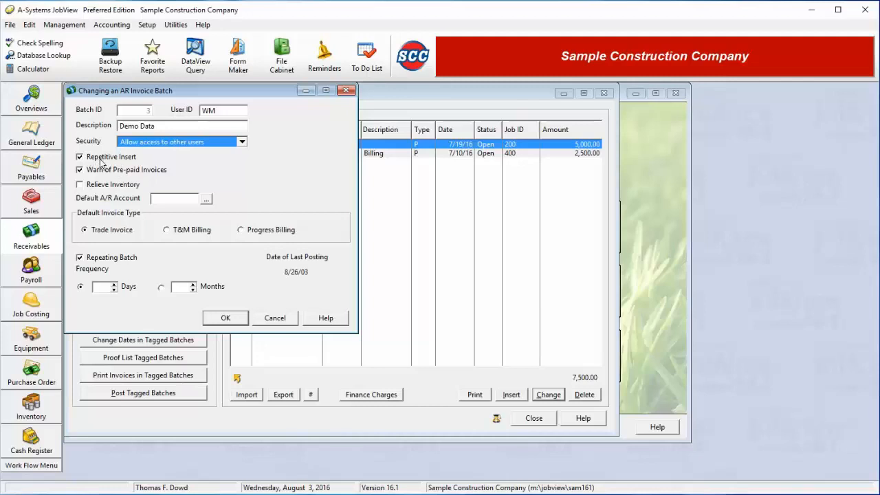
pyautogui.press('Tab')
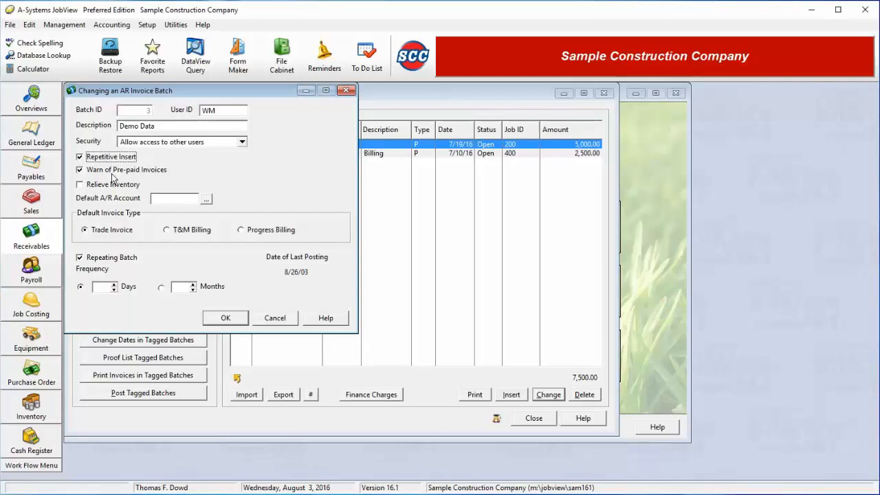
pyautogui.press('Tab')
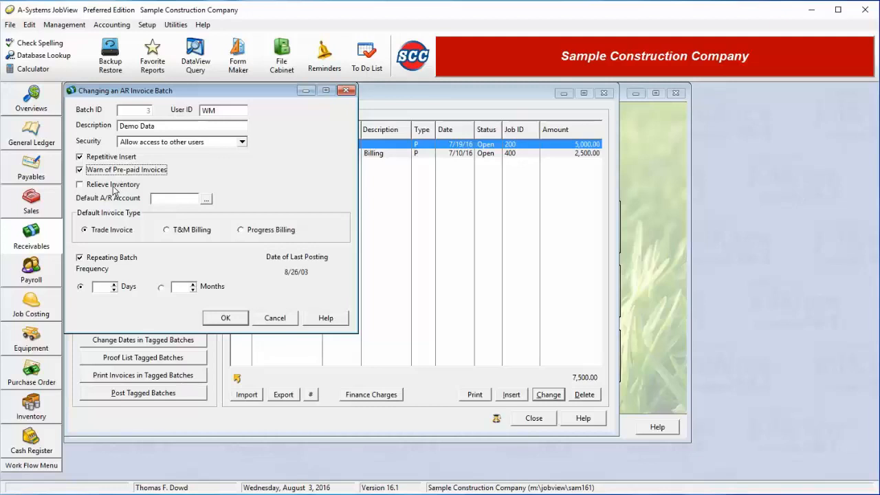
# Step: Look through the receivable accounts available for the batch's Default A/R Account and close the list
pyautogui.click(177, 197)
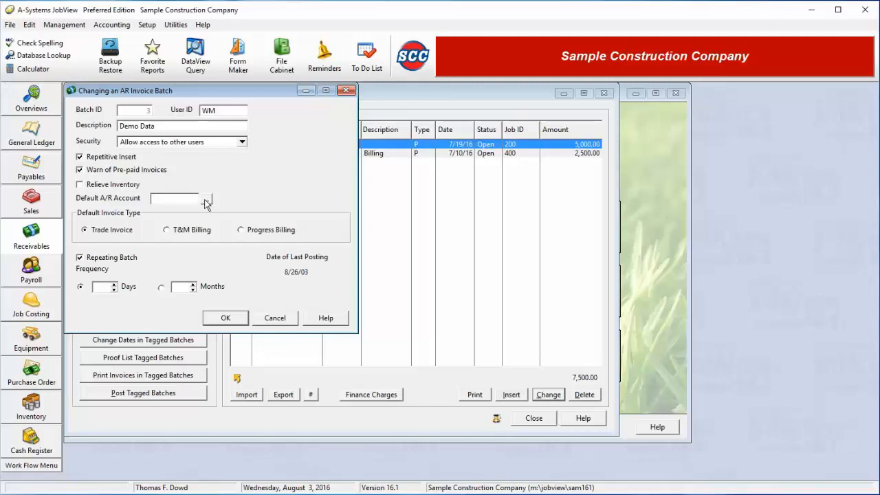
pyautogui.click(206, 199)
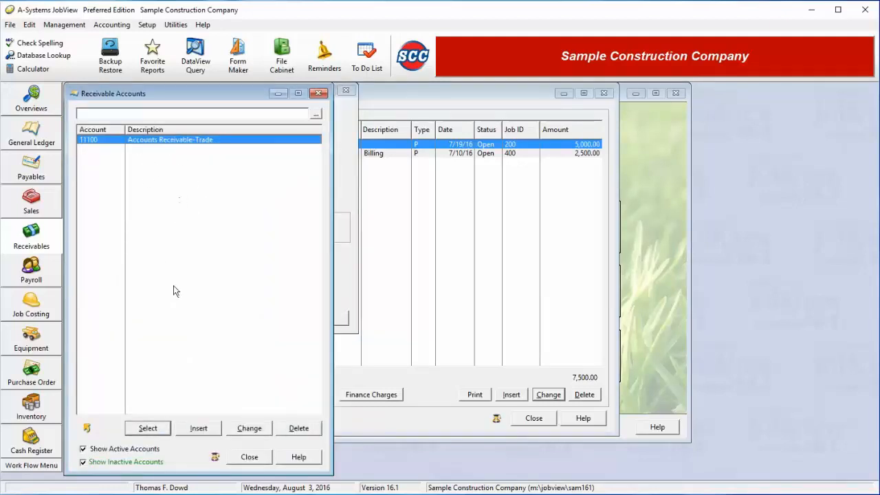
pyautogui.click(252, 461)
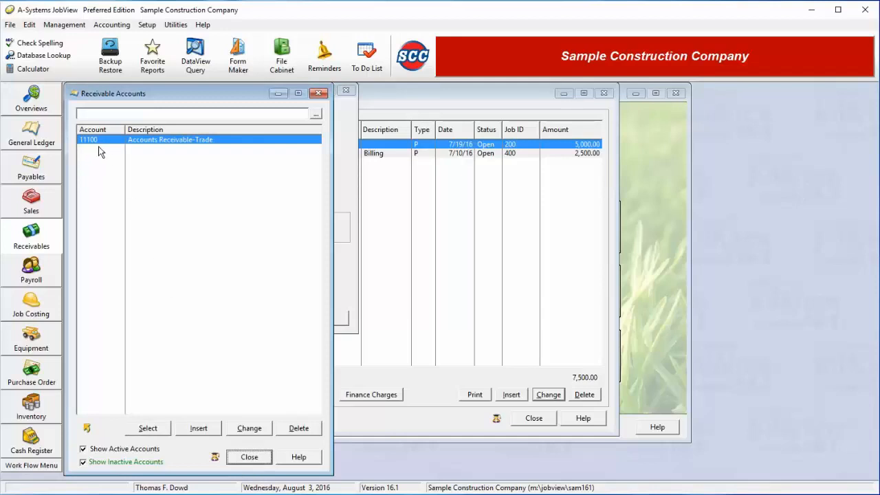
pyautogui.click(253, 459)
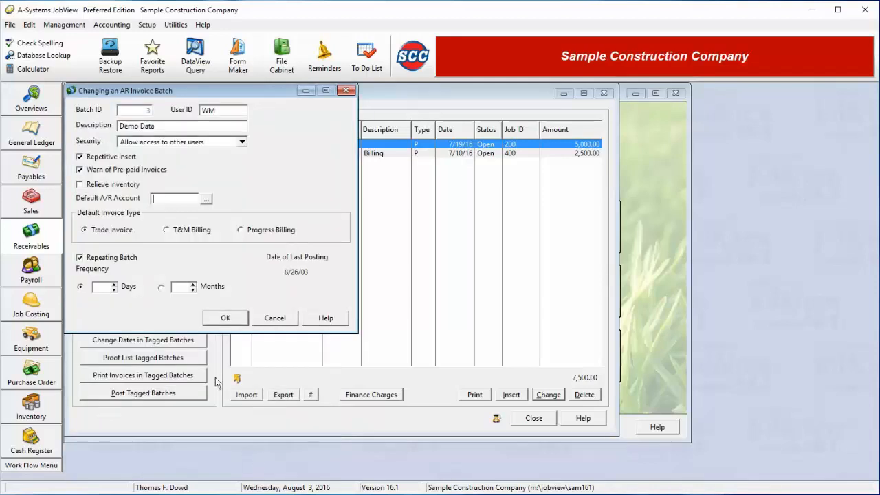
# Step: Try the Progress Billing default invoice type, return the batch to Trade Invoice, and save the batch settings
pyautogui.click(176, 237)
pyautogui.click(266, 234)
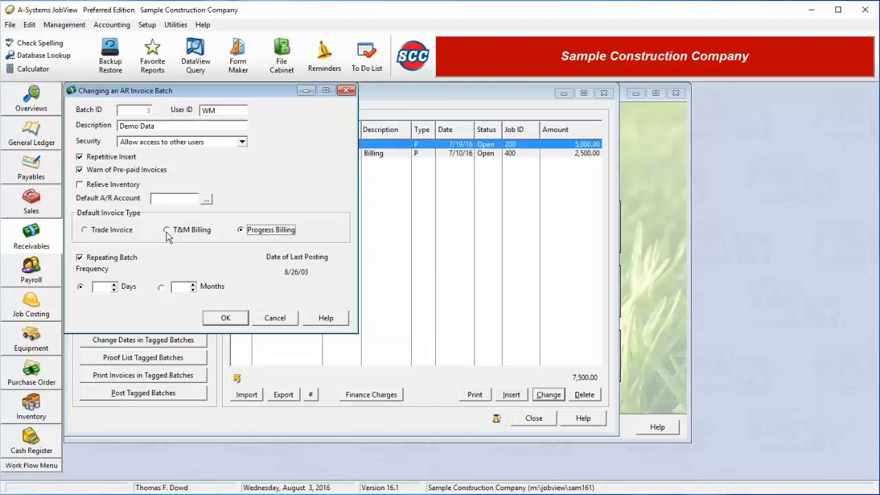
pyautogui.click(103, 234)
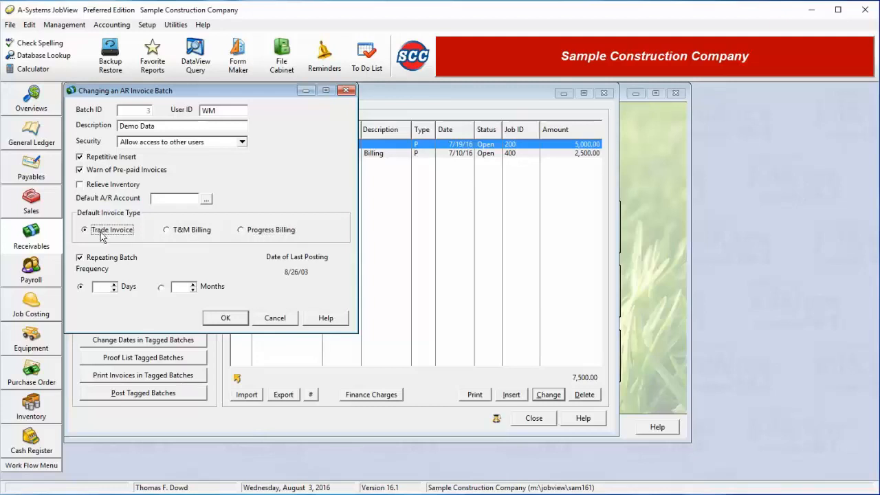
pyautogui.click(247, 236)
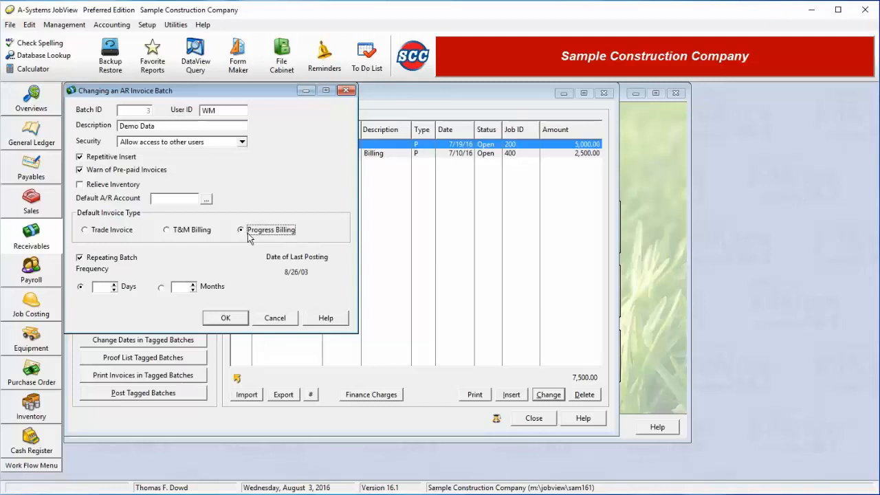
pyautogui.click(126, 238)
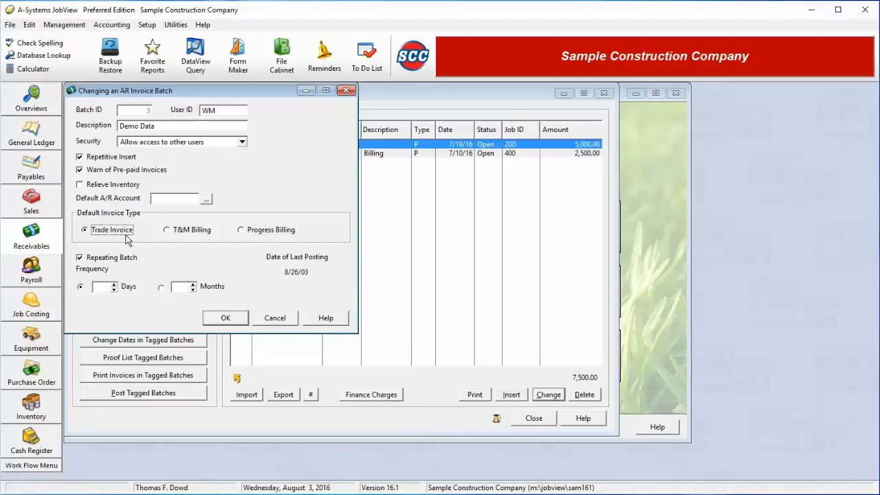
pyautogui.click(177, 230)
pyautogui.press('Tab')
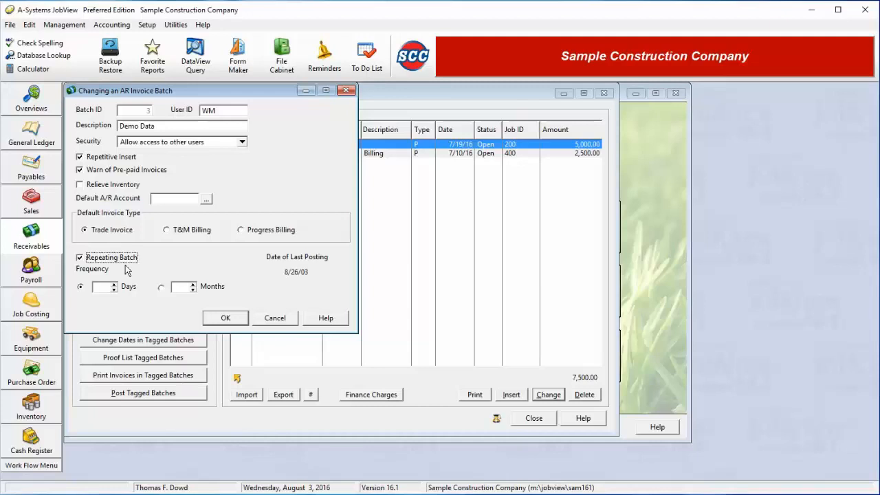
pyautogui.click(229, 320)
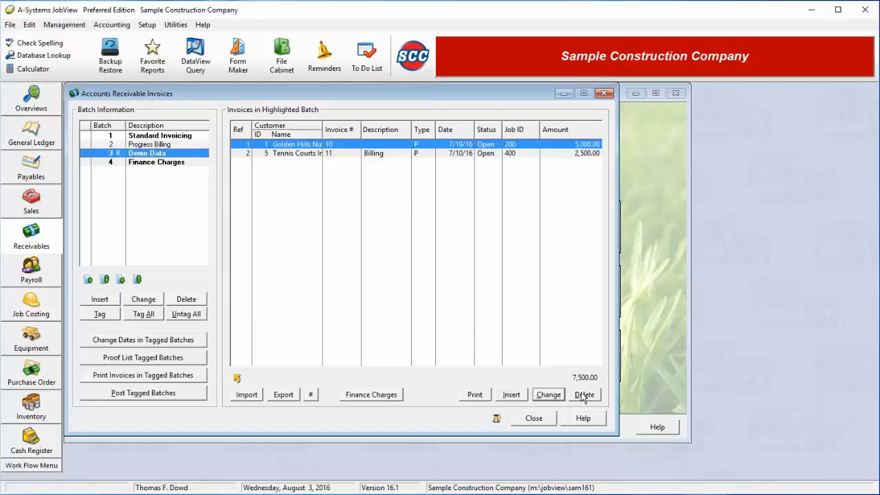
# Step: Add a trade invoice to the Demo Data batch with Pleasant City Chamber of Commerce as the customer
pyautogui.click(510, 397)
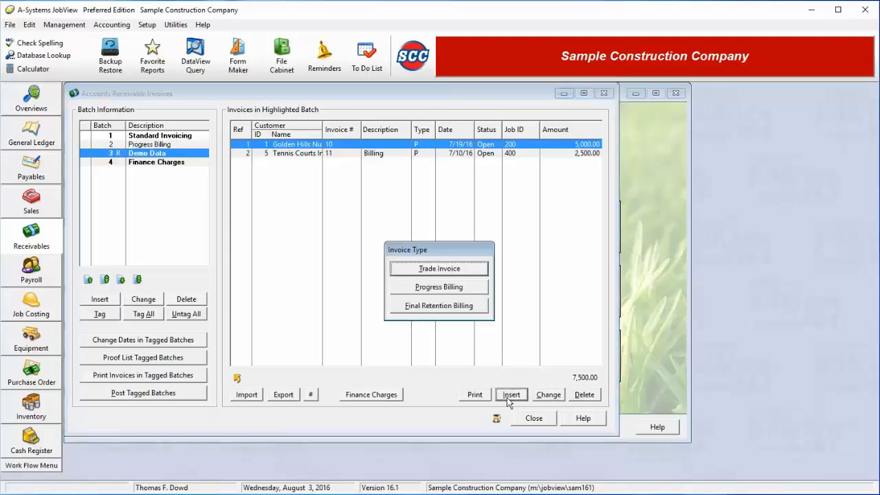
pyautogui.click(438, 271)
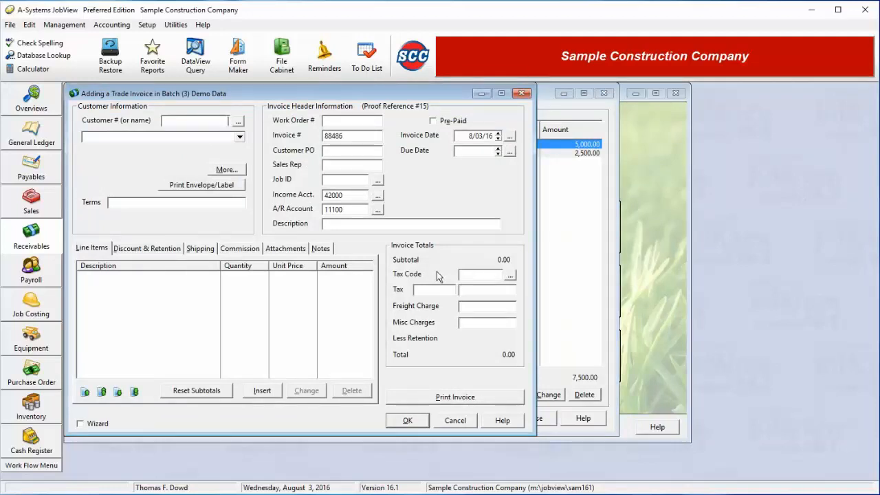
pyautogui.click(236, 121)
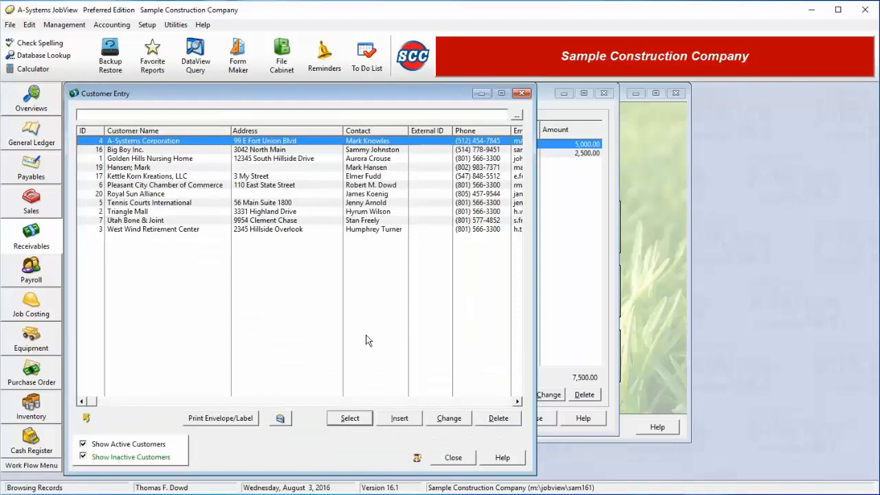
pyautogui.click(455, 457)
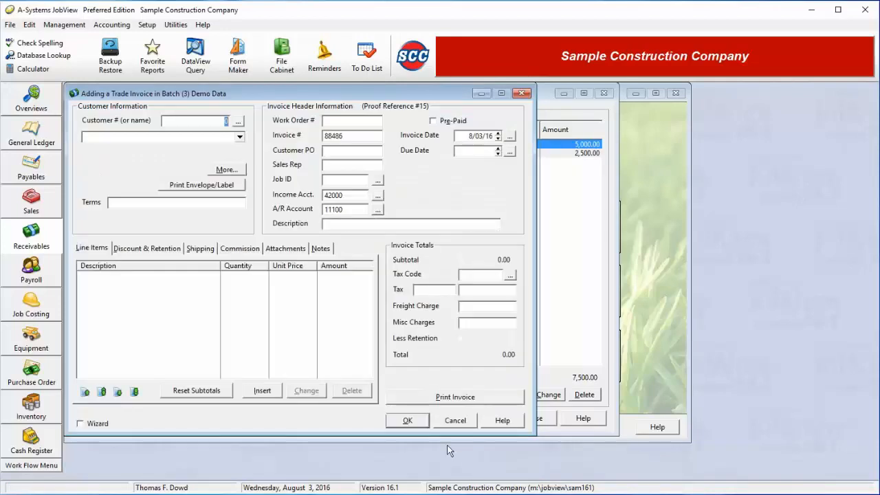
pyautogui.click(239, 137)
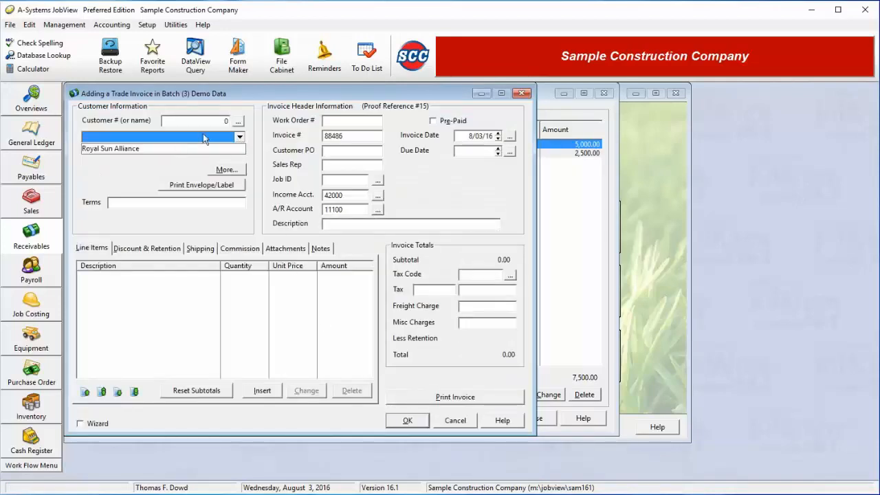
pyautogui.click(235, 121)
pyautogui.click(237, 122)
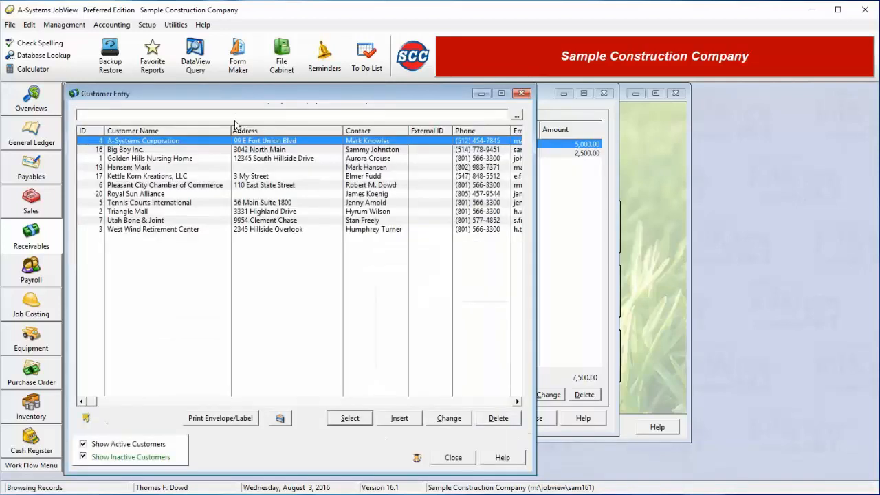
pyautogui.doubleClick(171, 188)
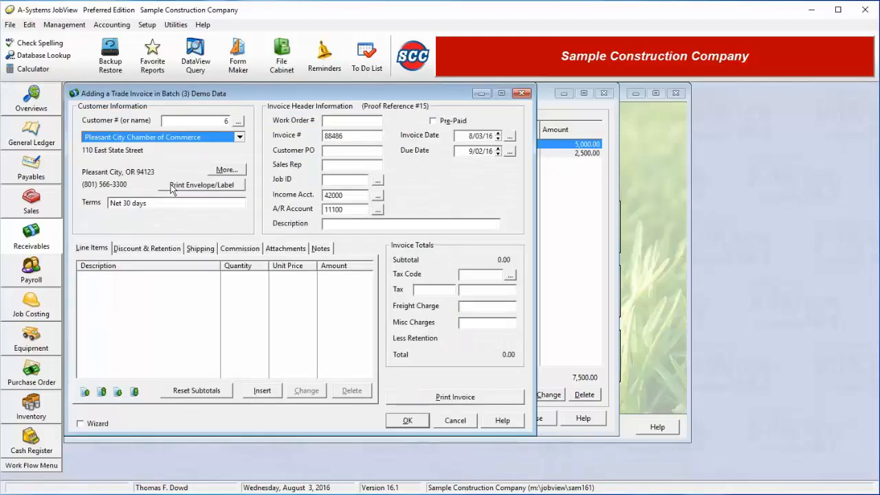
# Step: Assign job 300, Pleasant City C of C Office, to the invoice and check its income and A/R account fields
pyautogui.click(358, 135)
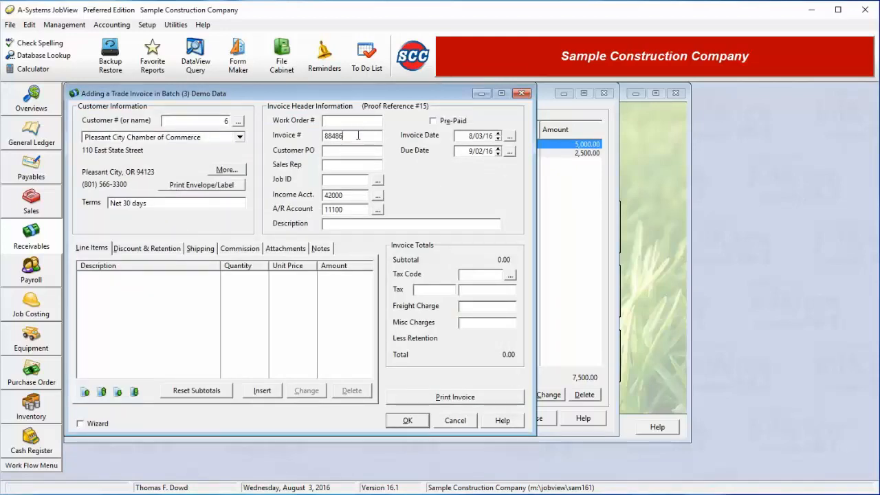
pyautogui.click(352, 154)
pyautogui.click(353, 182)
pyautogui.doubleClick(342, 195)
pyautogui.click(378, 179)
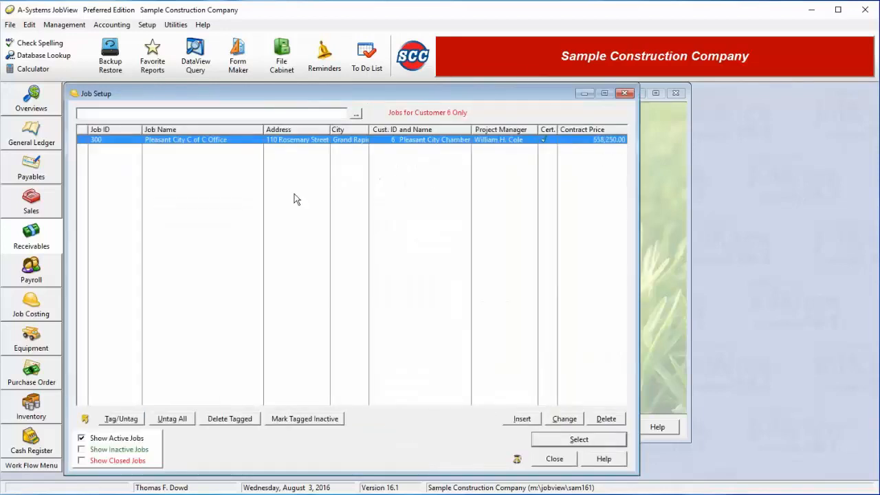
pyautogui.doubleClick(174, 142)
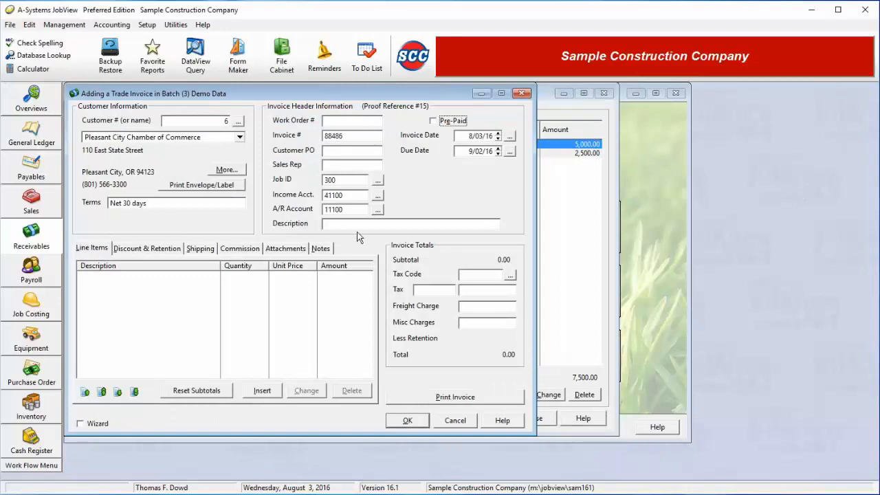
pyautogui.click(346, 196)
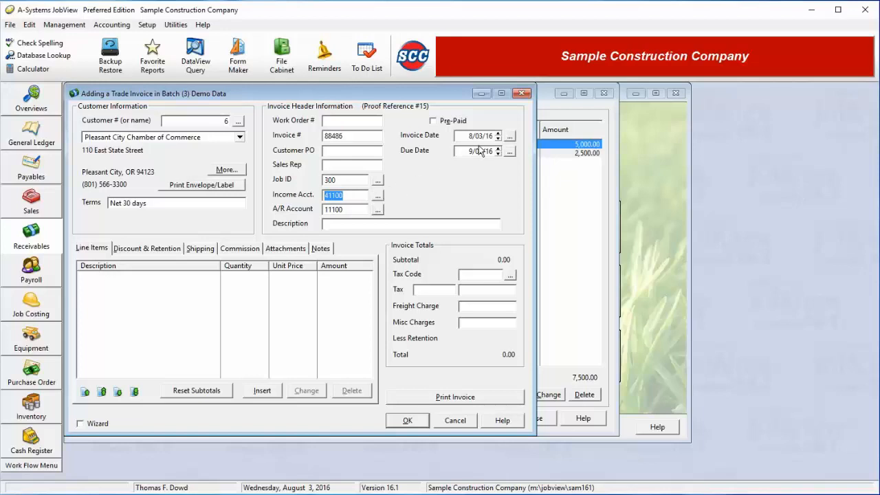
pyautogui.press('Tab')
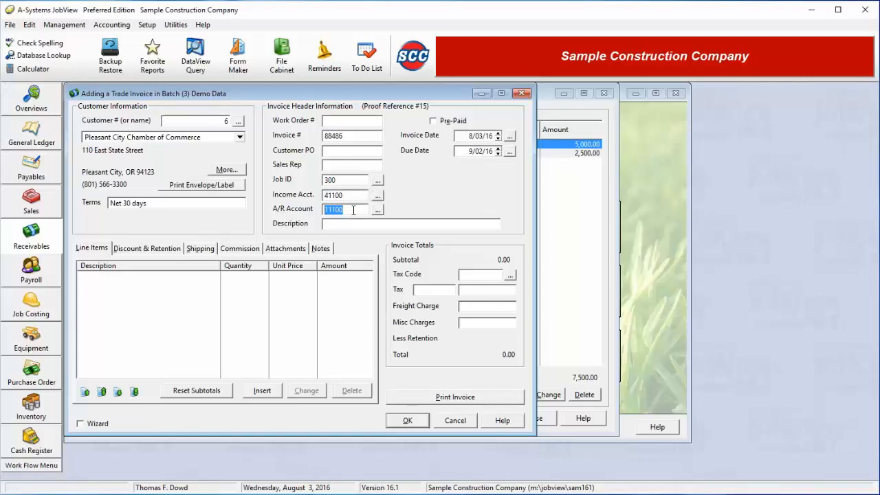
# Step: Try the Pre-Paid option on the invoice, inspect the check number and cash account fields, and turn the option off
pyautogui.click(451, 123)
pyautogui.click(433, 121)
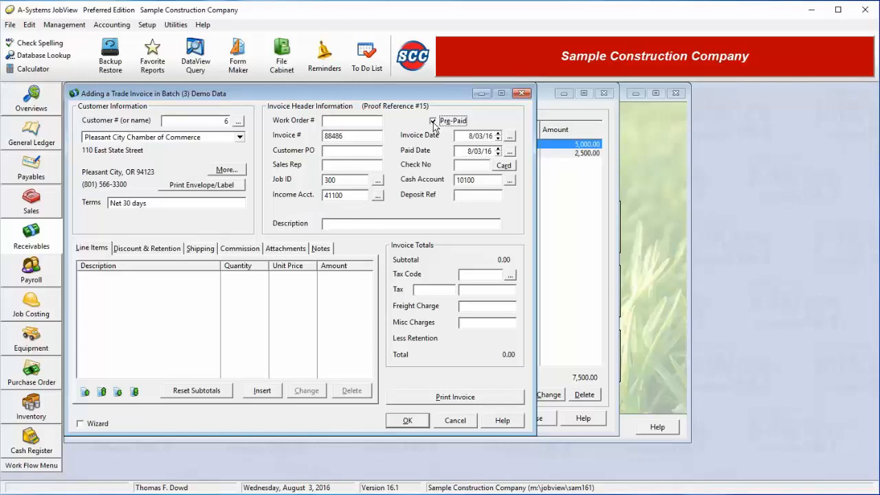
pyautogui.click(486, 167)
pyautogui.click(480, 179)
pyautogui.click(442, 123)
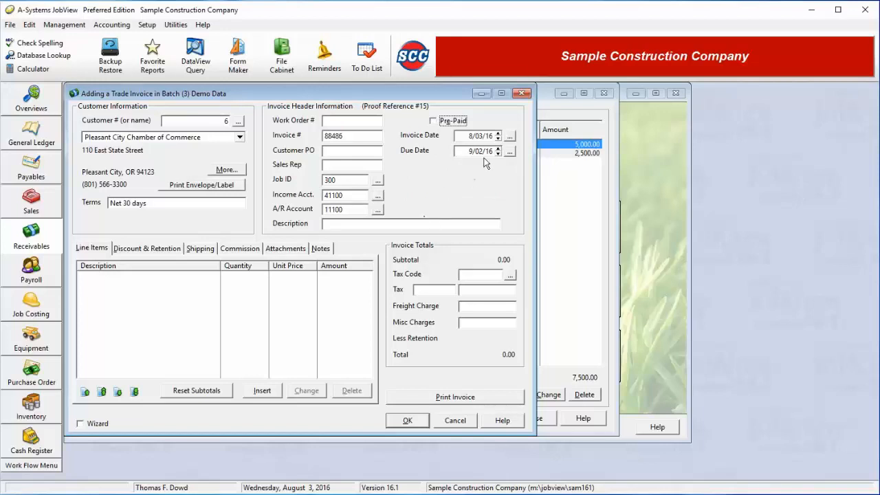
# Step: Review the invoice date, due date and payment terms of the trade invoice
pyautogui.click(471, 136)
pyautogui.click(477, 152)
pyautogui.click(155, 205)
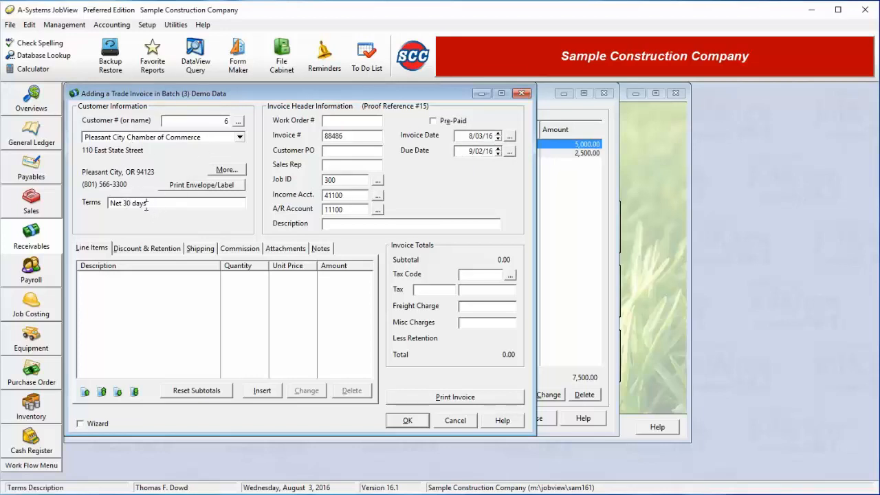
pyautogui.click(467, 151)
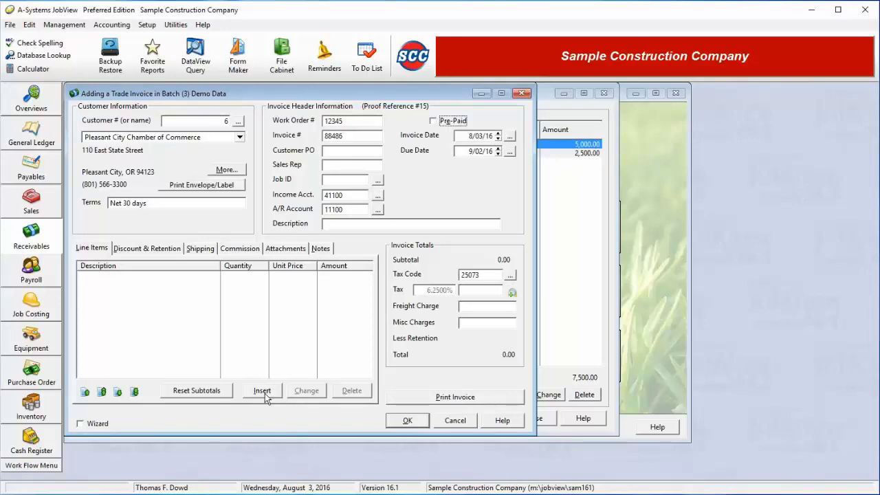
# Step: Start a new line item on the trade invoice and inspect the Text Line Item option, leaving it off
pyautogui.click(264, 395)
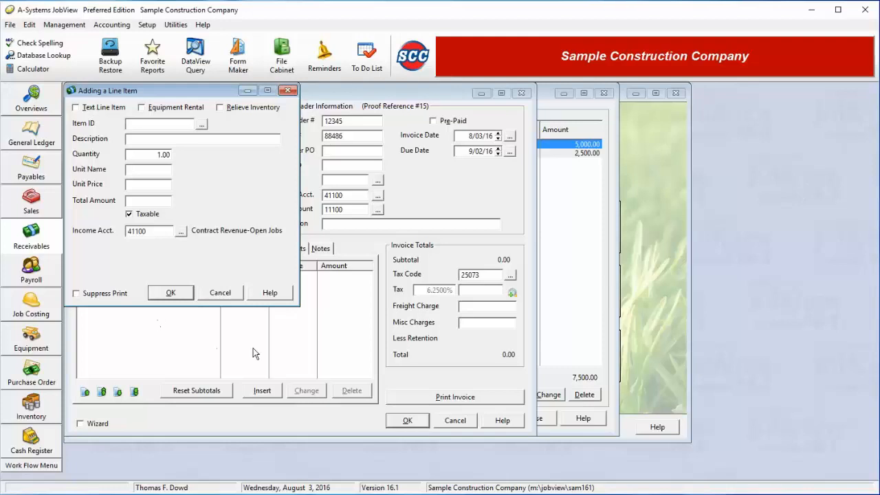
pyautogui.click(98, 110)
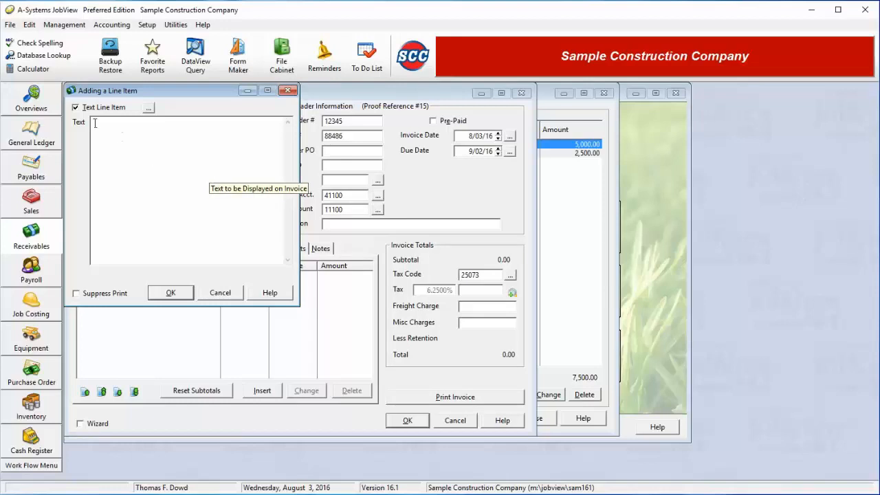
pyautogui.click(77, 108)
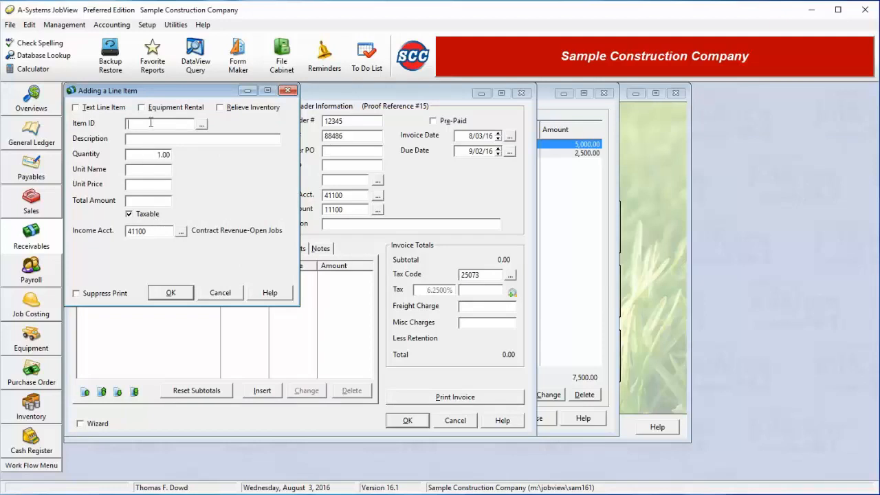
# Step: Fill the line item with item 01154, Conc Reducer Vic - 6 X 3, at a unit price of 3.50 and a quantity of 200
pyautogui.click(202, 124)
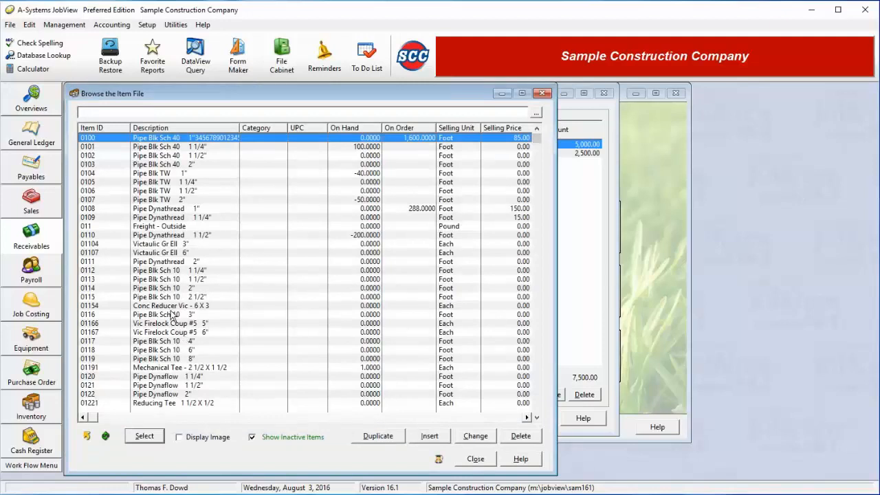
pyautogui.click(176, 306)
pyautogui.doubleClick(177, 306)
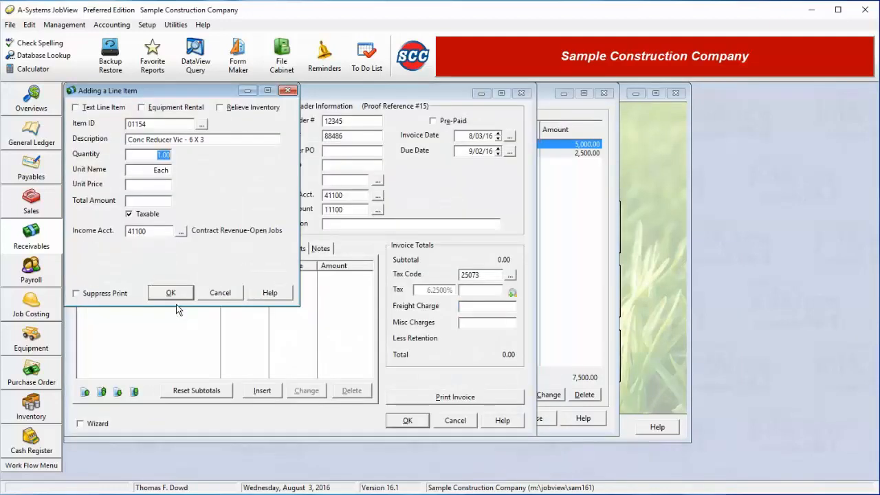
pyautogui.click(166, 185)
pyautogui.write('3.50')
pyautogui.click(156, 158)
pyautogui.write('200')
pyautogui.press('Tab')
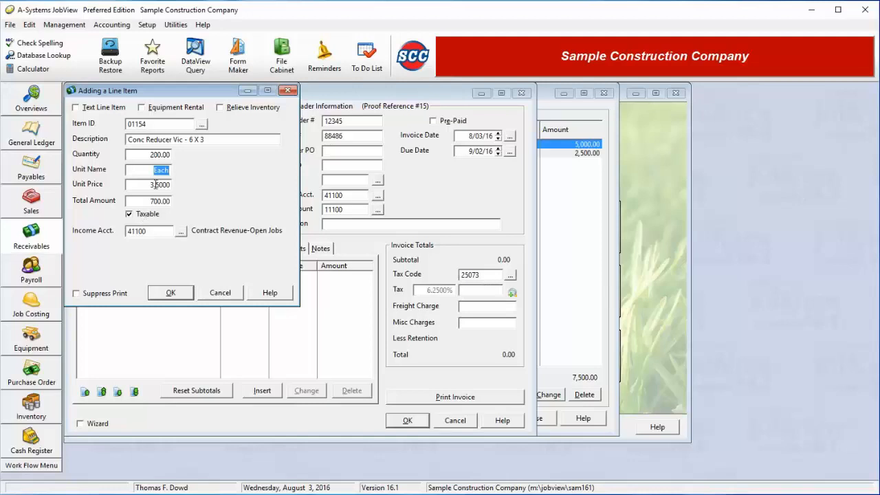
# Step: Try the Equipment Rental option with equipment TR-3, Chevy Pickup (Red), inspect its income account, and turn the option off
pyautogui.click(167, 112)
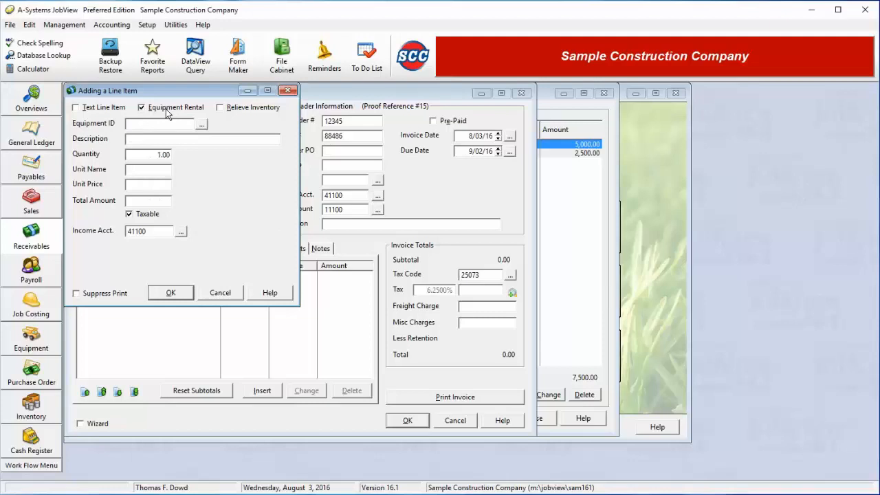
pyautogui.click(202, 125)
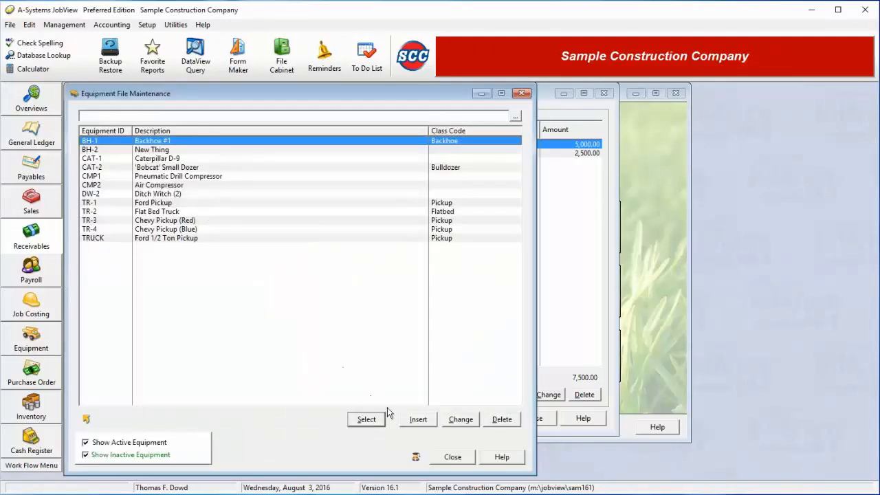
pyautogui.doubleClick(164, 220)
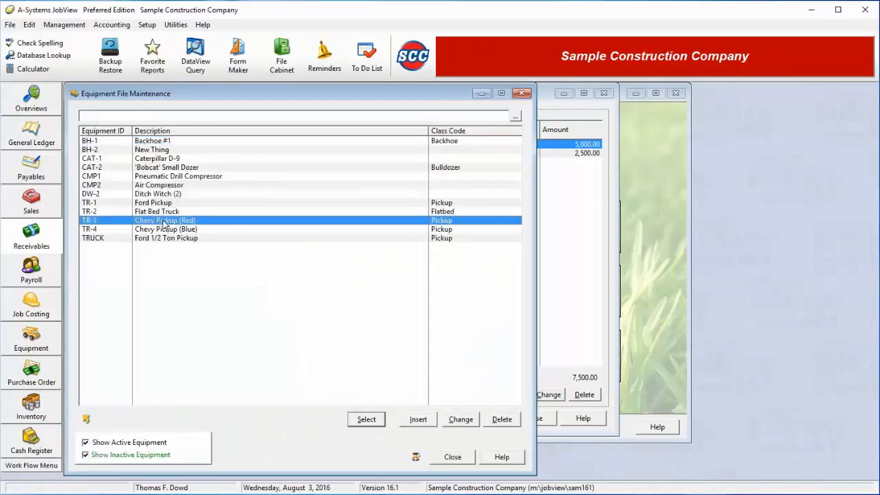
pyautogui.doubleClick(141, 231)
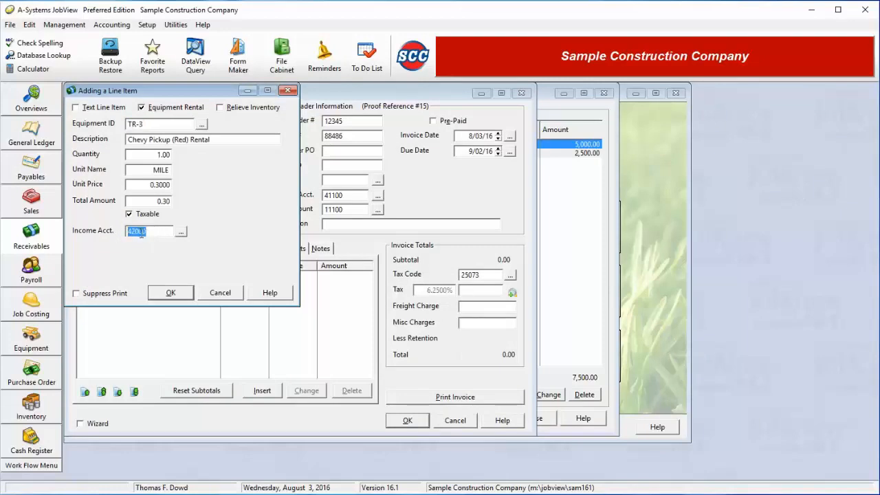
pyautogui.click(146, 109)
pyautogui.click(143, 108)
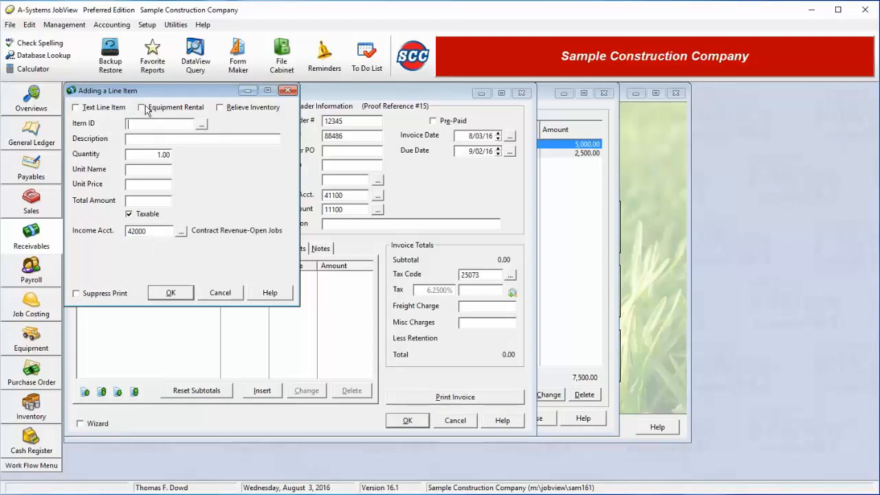
# Step: Choose item 01223, Reducing Tee 1 1/2 X 1, for the line item and set its income account to 41100
pyautogui.click(201, 124)
pyautogui.doubleClick(199, 255)
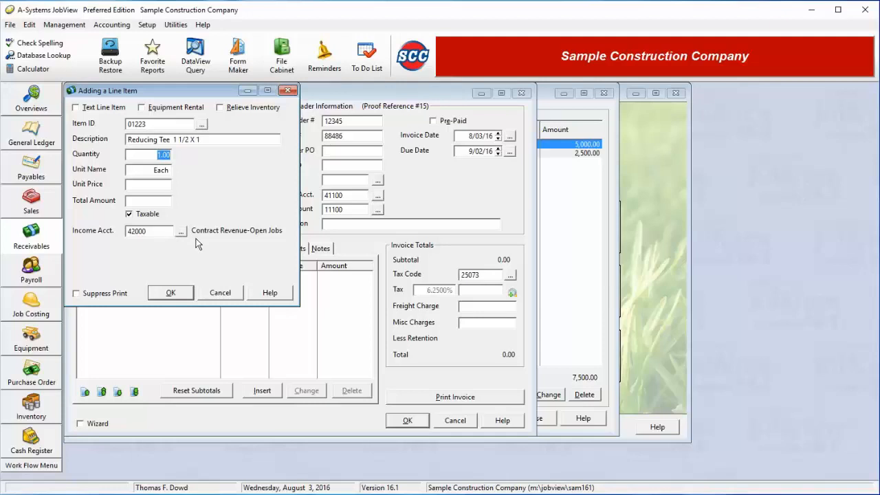
pyautogui.moveTo(128, 231); pyautogui.dragTo(161, 234)
pyautogui.write('41100')
pyautogui.press('Tab')
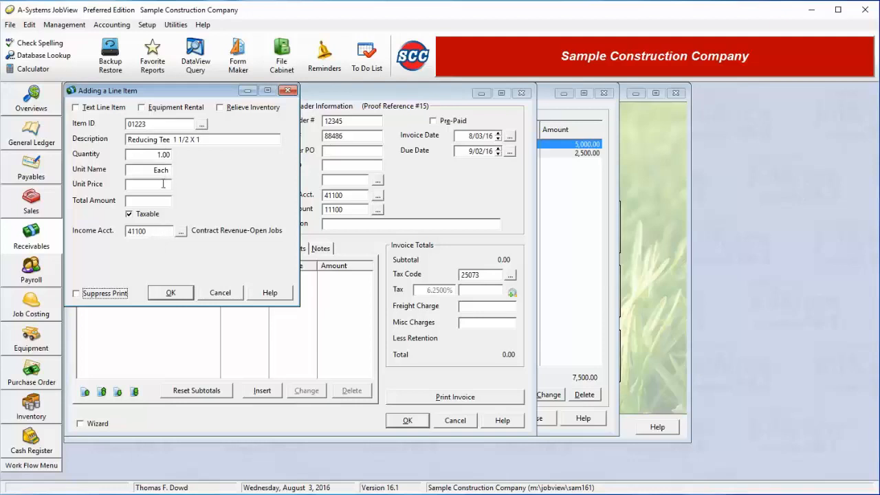
# Step: Set the Reducing Tee's quantity to 100 and unit price to 0.05, save the line item, and dismiss the following blank one
pyautogui.click(152, 155)
pyautogui.write('100')
pyautogui.press('Tab')
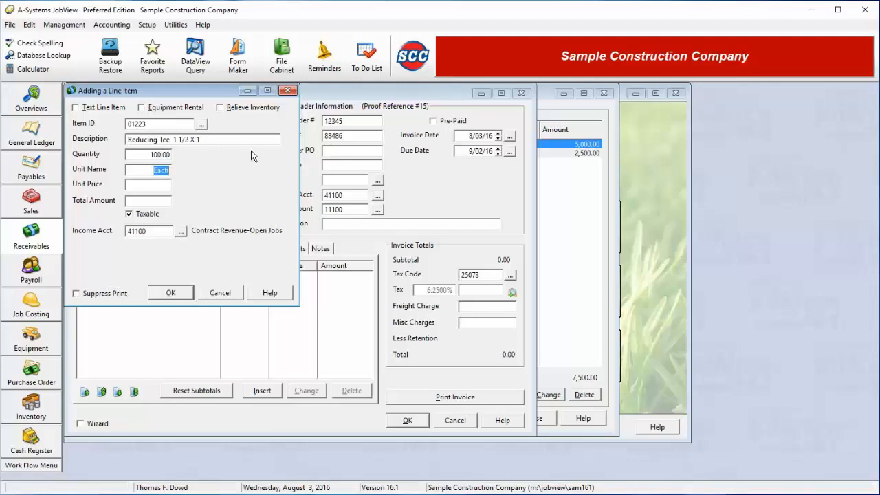
pyautogui.press('Tab')
pyautogui.write('.05')
pyautogui.press('Tab')
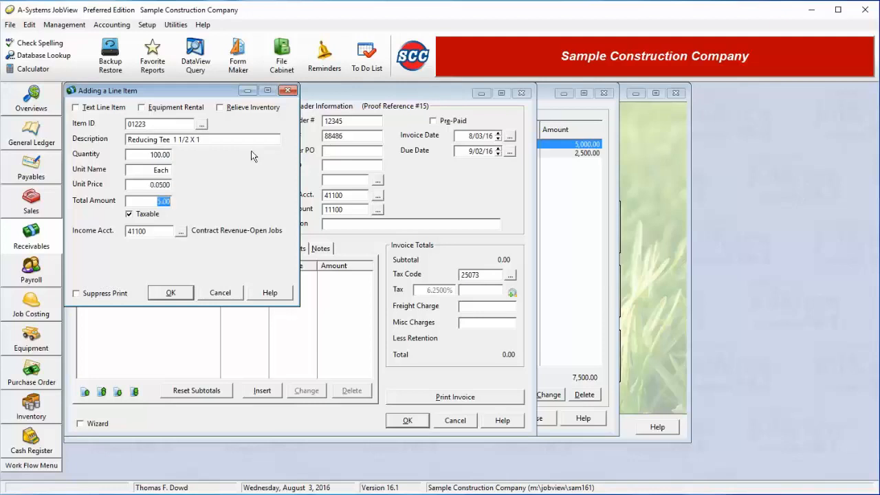
pyautogui.click(184, 294)
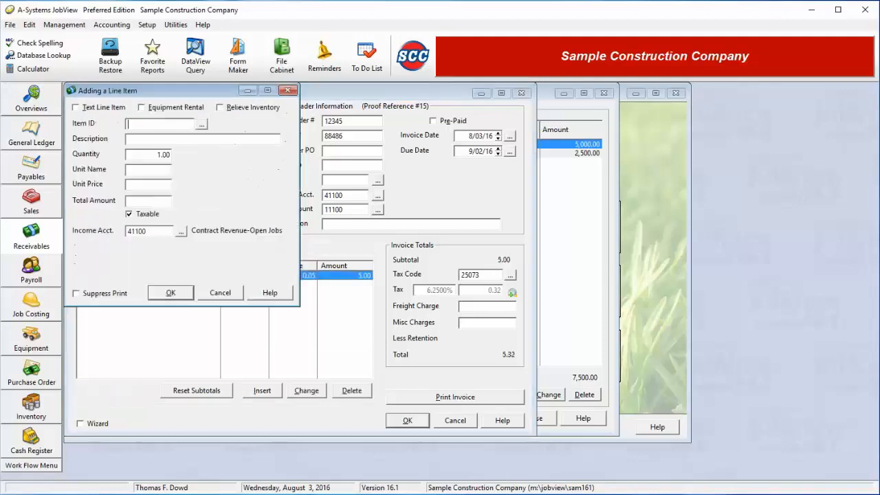
pyautogui.click(217, 296)
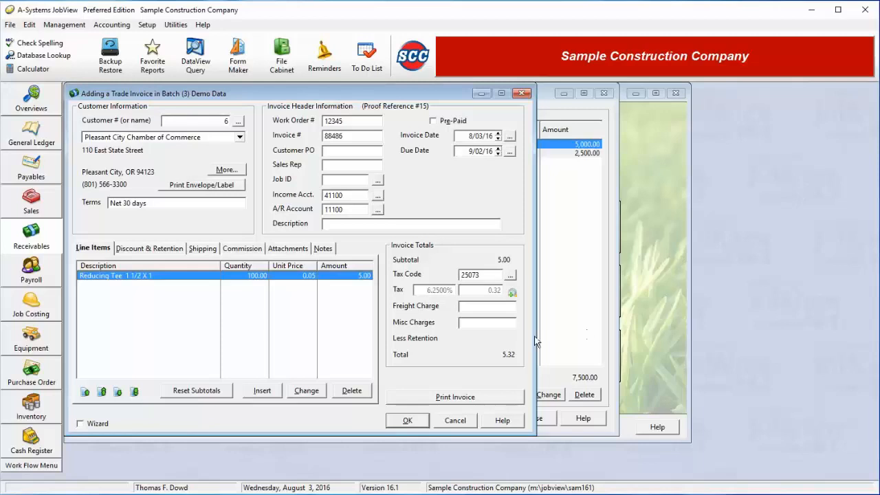
# Step: Review the invoice's discount and shipping details, trying Job as the Ship To type and settling on Other
pyautogui.click(165, 249)
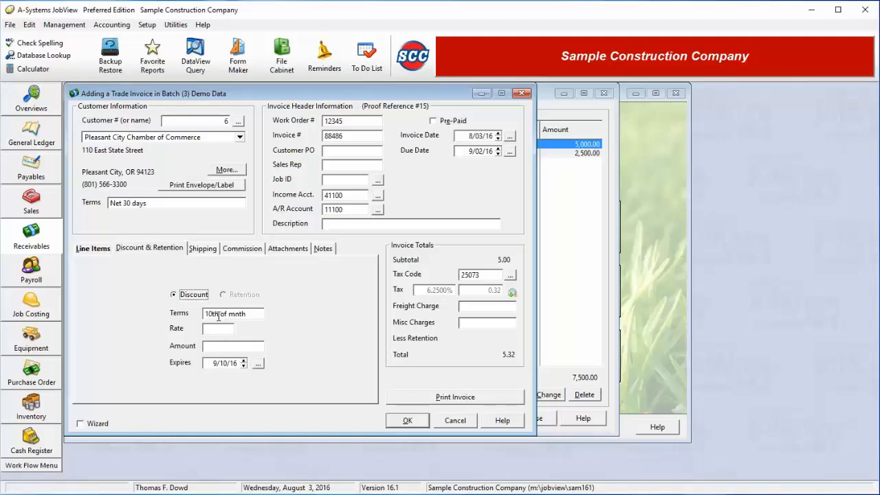
pyautogui.click(203, 248)
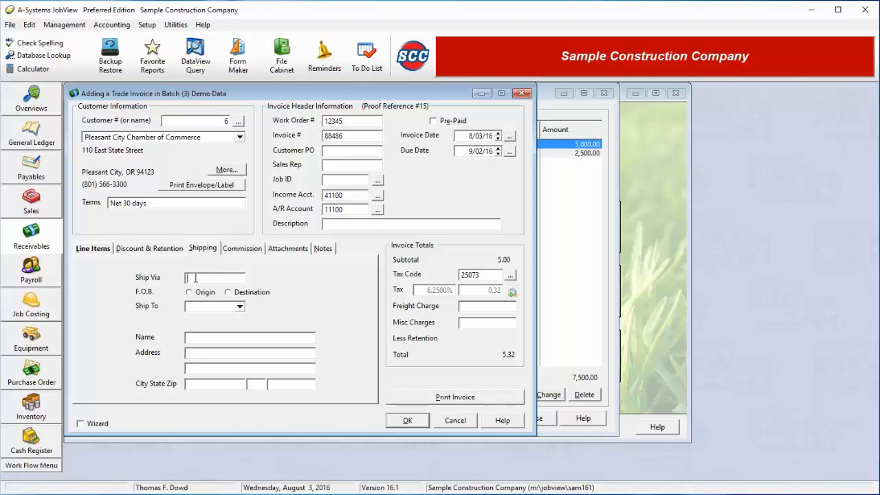
pyautogui.click(219, 307)
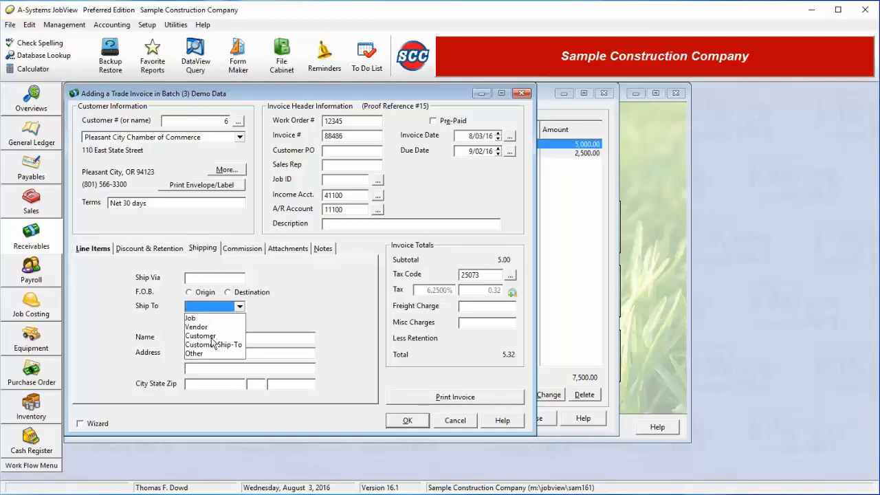
pyautogui.click(213, 319)
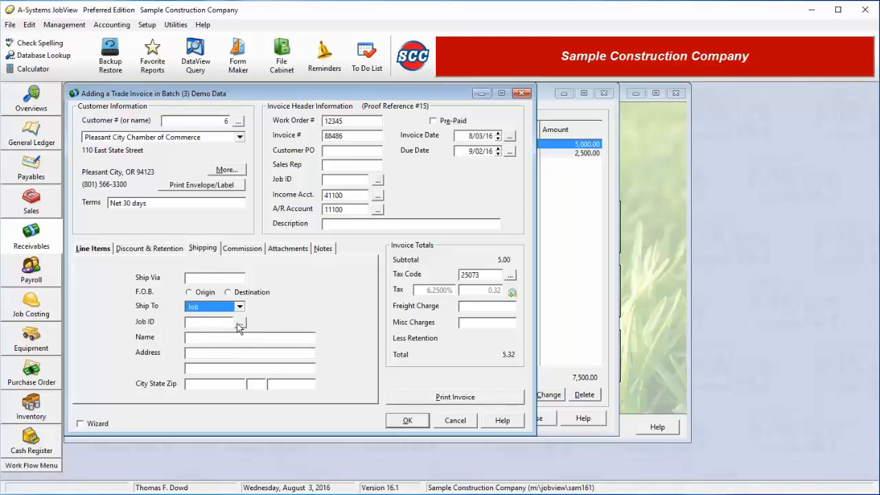
pyautogui.click(239, 307)
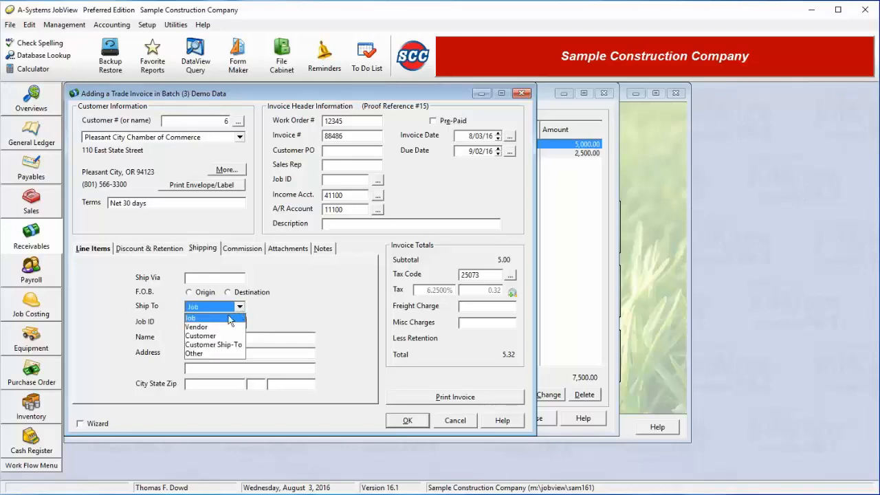
pyautogui.click(210, 354)
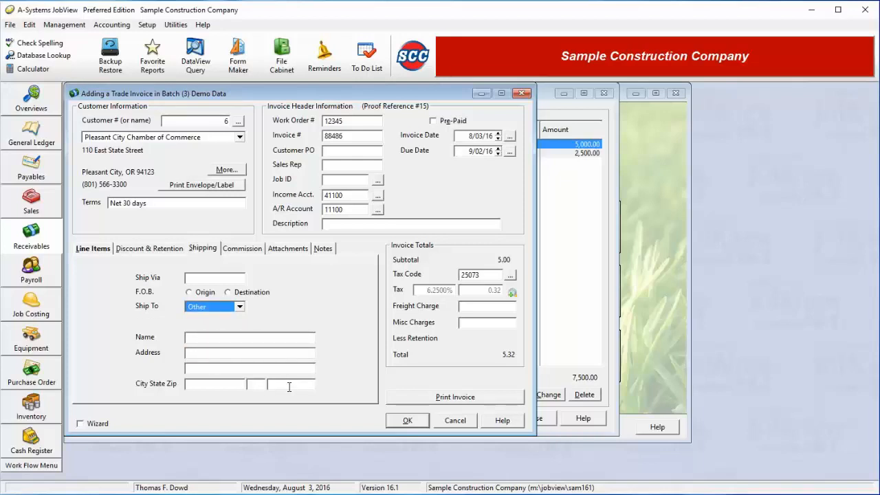
# Step: Enable commission on the invoice and start a commission entry, showing all employees and selecting one
pyautogui.click(248, 252)
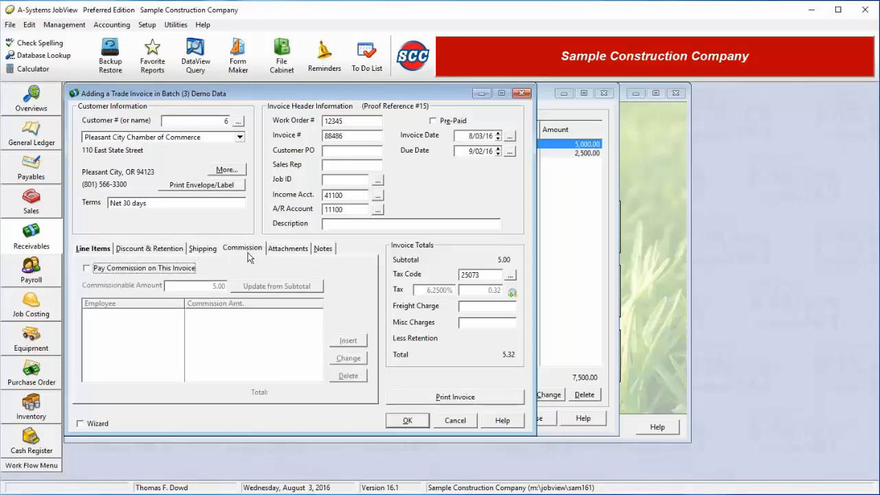
pyautogui.click(178, 271)
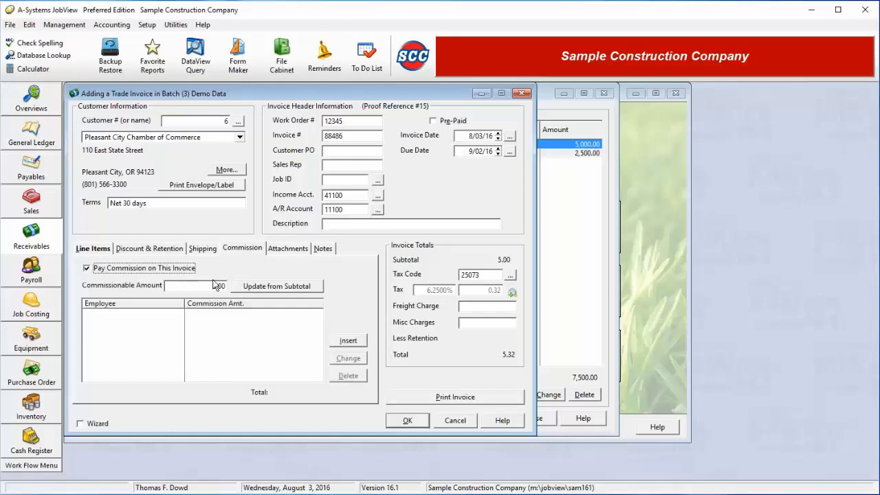
pyautogui.click(344, 341)
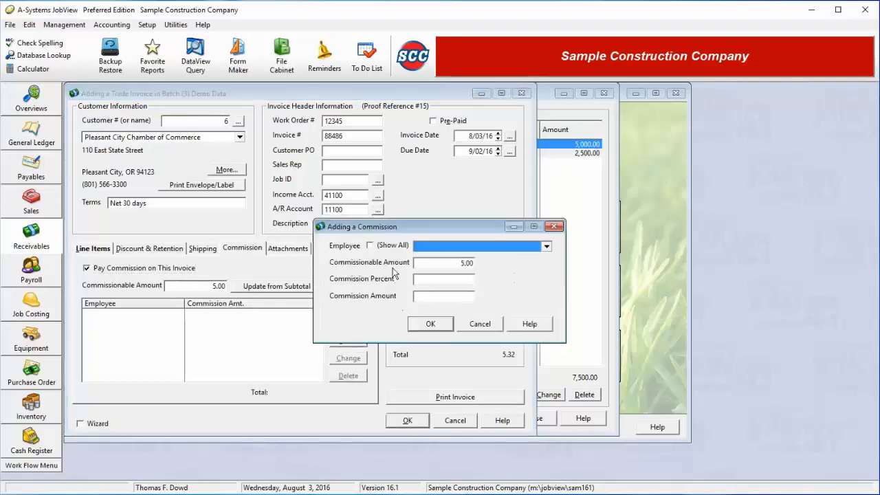
pyautogui.click(469, 246)
pyautogui.click(447, 247)
pyautogui.click(371, 246)
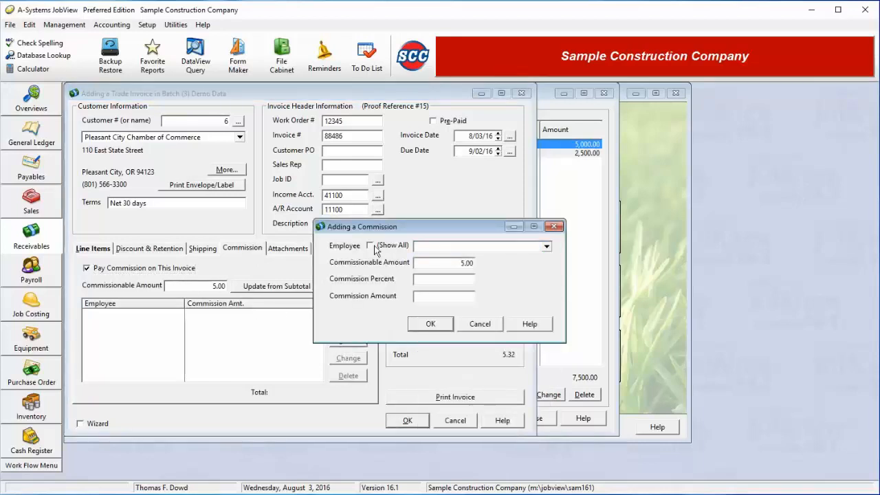
pyautogui.click(457, 246)
pyautogui.click(452, 275)
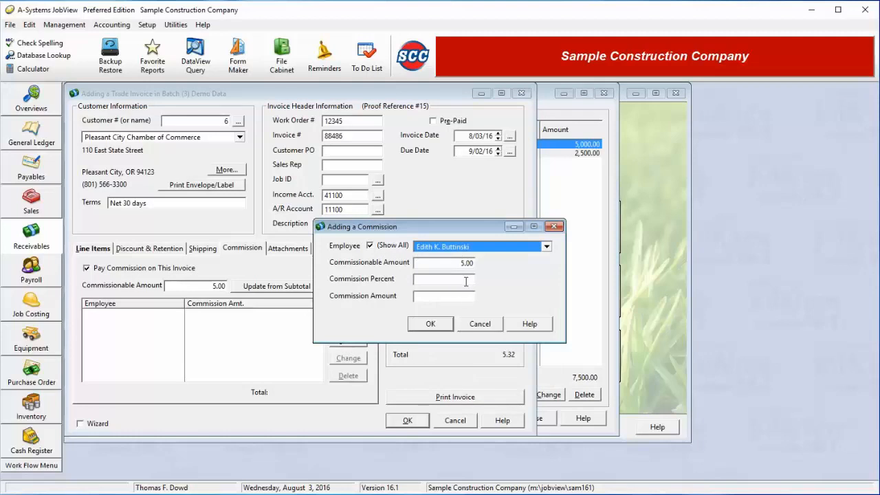
# Step: Try a 5% commission for the selected employee, discard the entry, and turn off commission for the invoice
pyautogui.press('Tab')
pyautogui.write('.0')
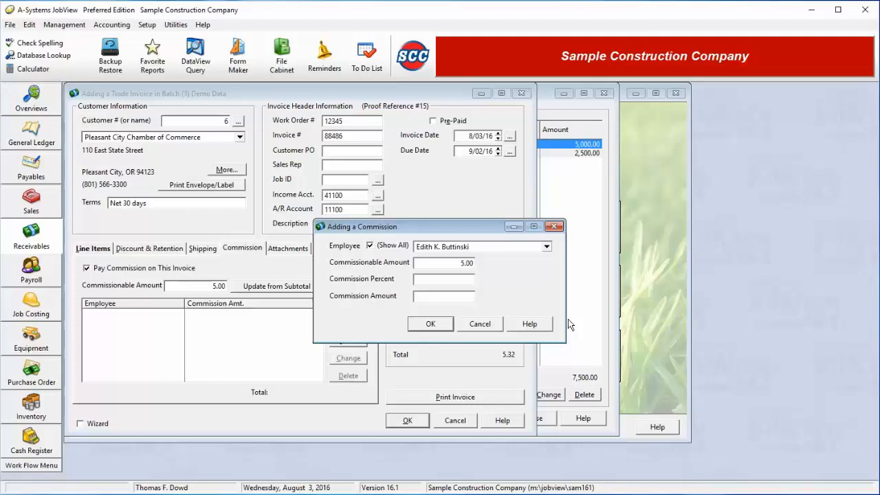
pyautogui.write('5')
pyautogui.press('Tab')
pyautogui.click(446, 331)
pyautogui.click(482, 324)
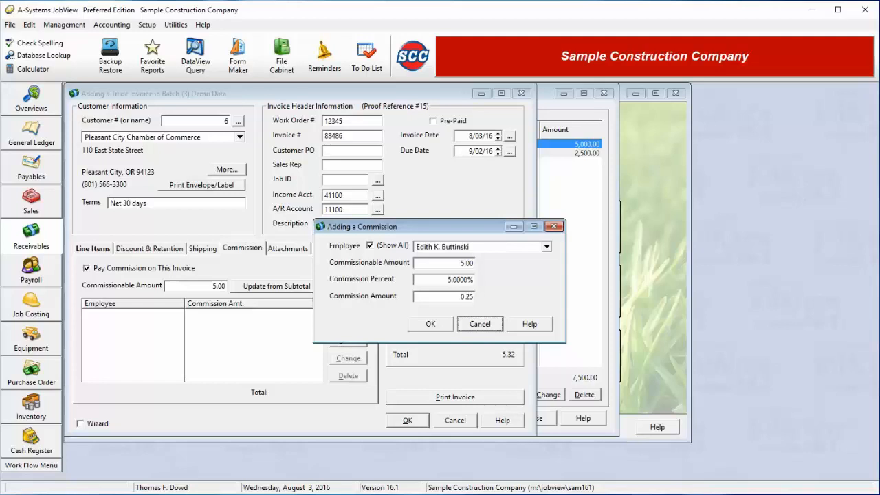
pyautogui.click(110, 268)
# Step: Review the invoice's attachments and notes, and highlight the text in the memo field
pyautogui.click(305, 251)
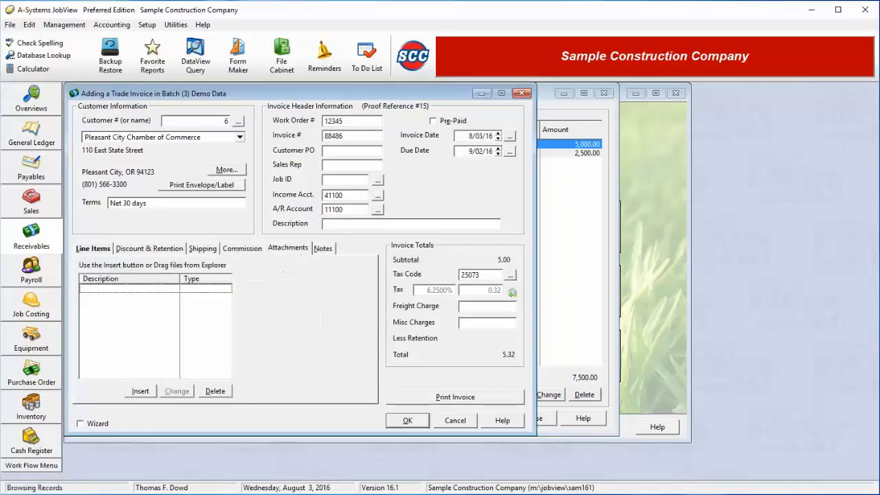
pyautogui.click(320, 249)
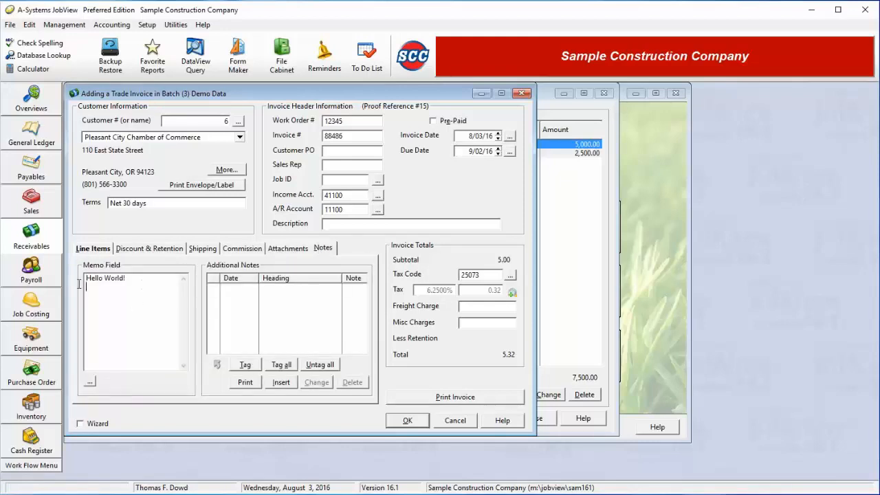
pyautogui.moveTo(128, 280); pyautogui.dragTo(72, 281)
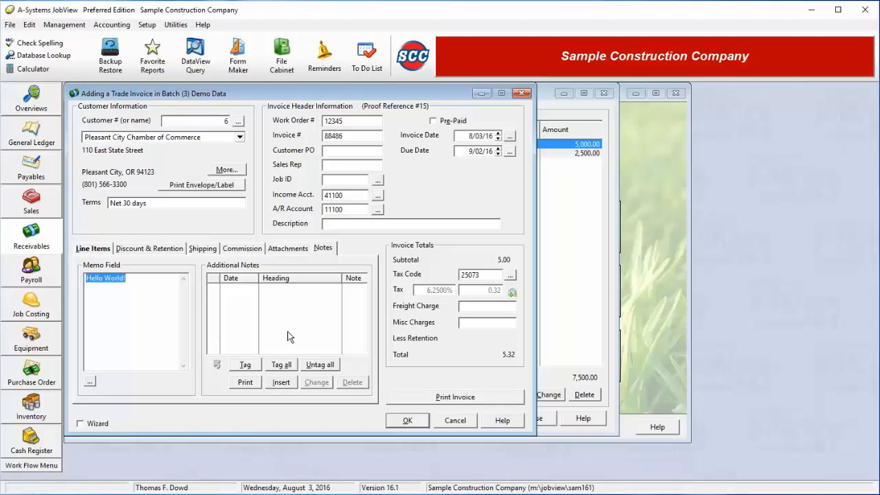
# Step: Set the unit price of the invoice's Reducing Tee line item to 12.5 and save the line
pyautogui.click(91, 249)
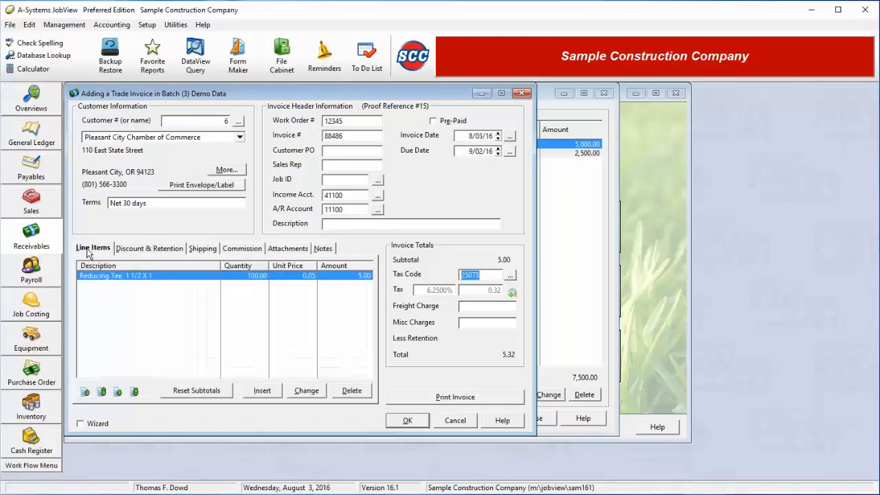
pyautogui.click(306, 390)
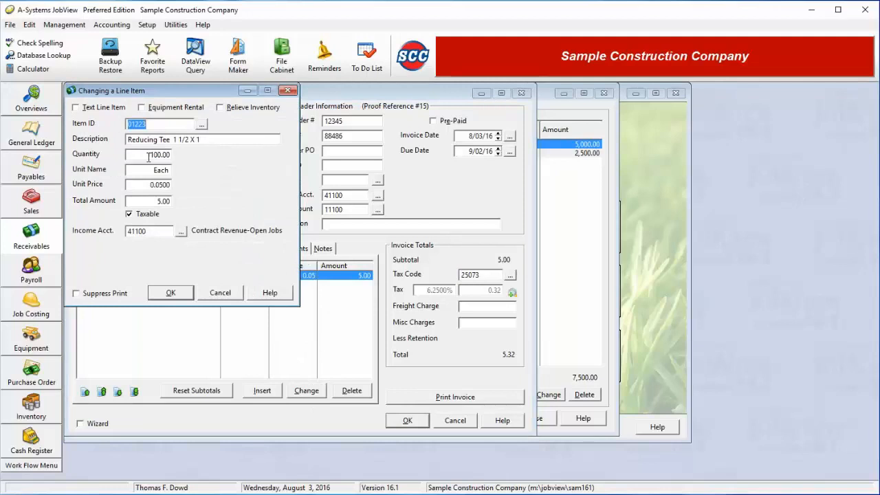
pyautogui.click(149, 184)
pyautogui.write('12.5')
pyautogui.press('Tab')
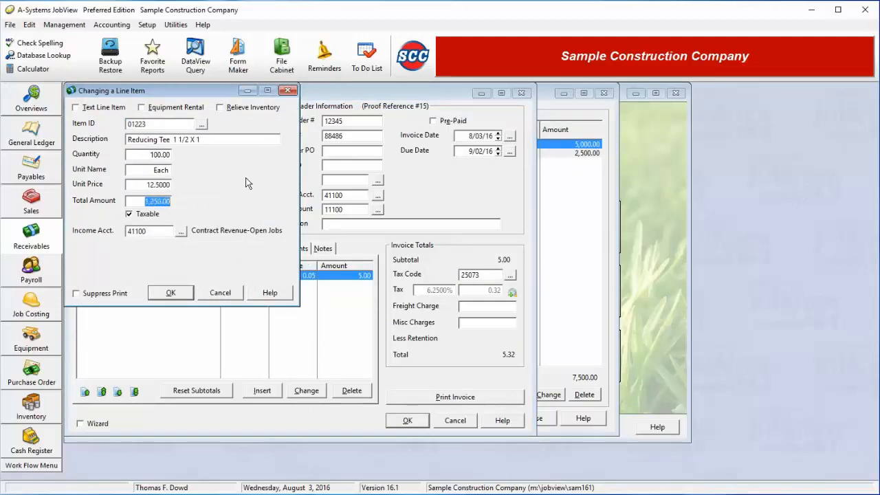
pyautogui.click(170, 291)
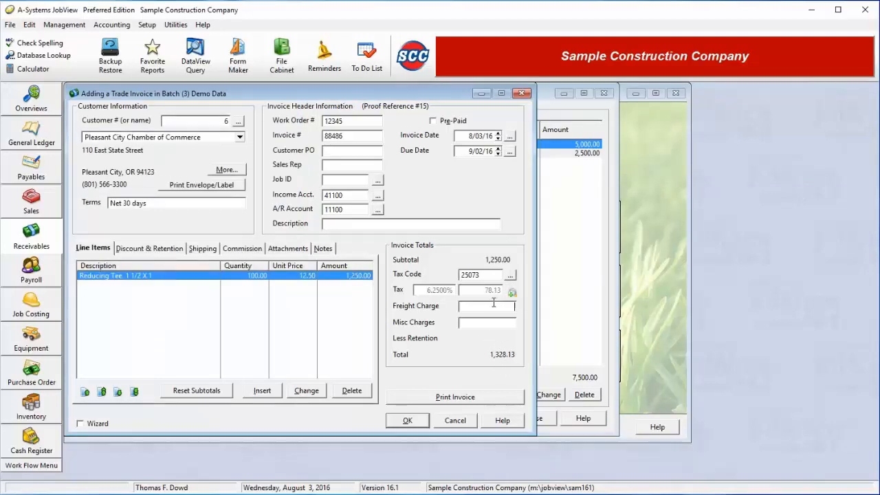
# Step: Save the Pleasant City Chamber of Commerce trade invoice without extra charges, and discard the blank new invoice form
pyautogui.click(501, 323)
pyautogui.click(420, 422)
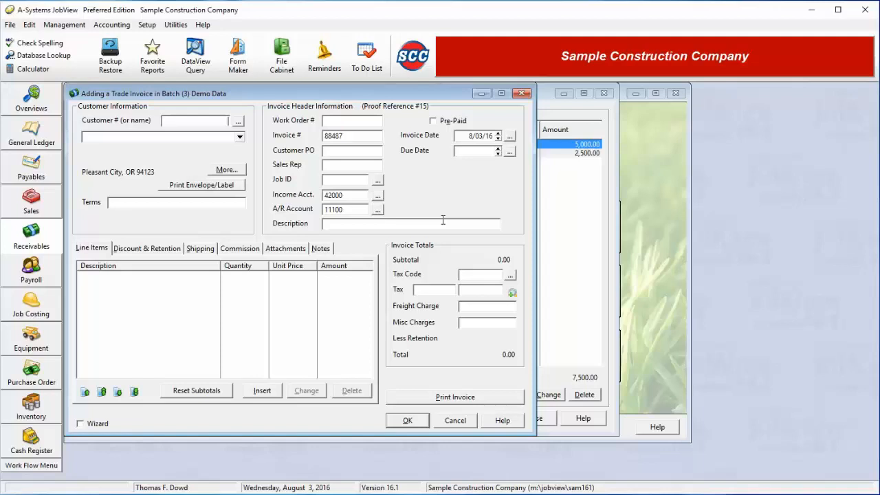
pyautogui.click(453, 423)
pyautogui.click(455, 420)
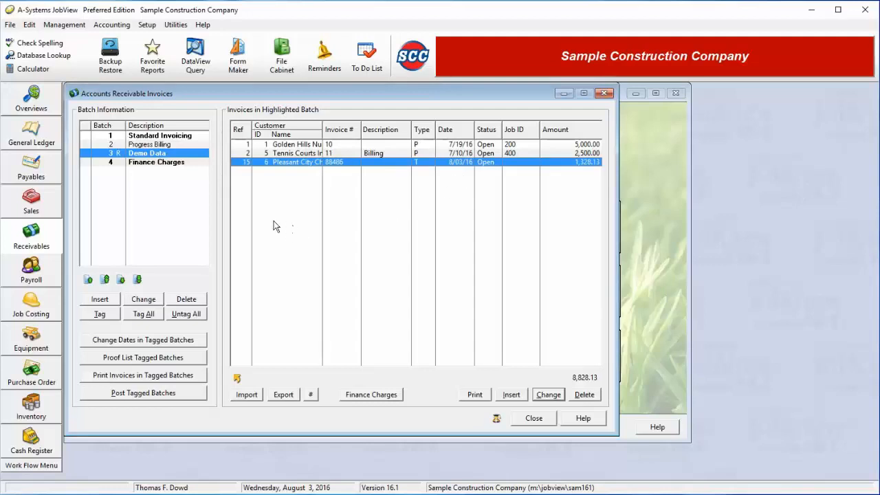
# Step: Tag the Demo Data batch, and review its invoice dates and the date change options without applying any change
pyautogui.click(86, 152)
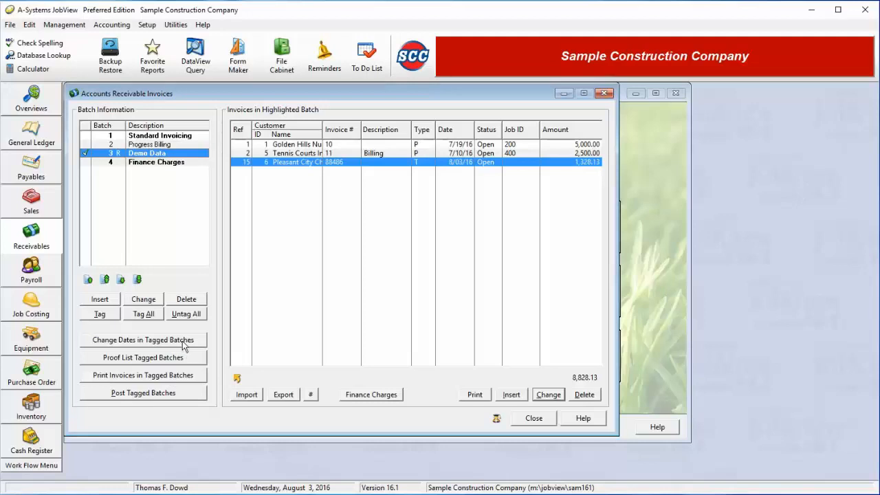
pyautogui.click(450, 145)
pyautogui.click(452, 153)
pyautogui.click(454, 162)
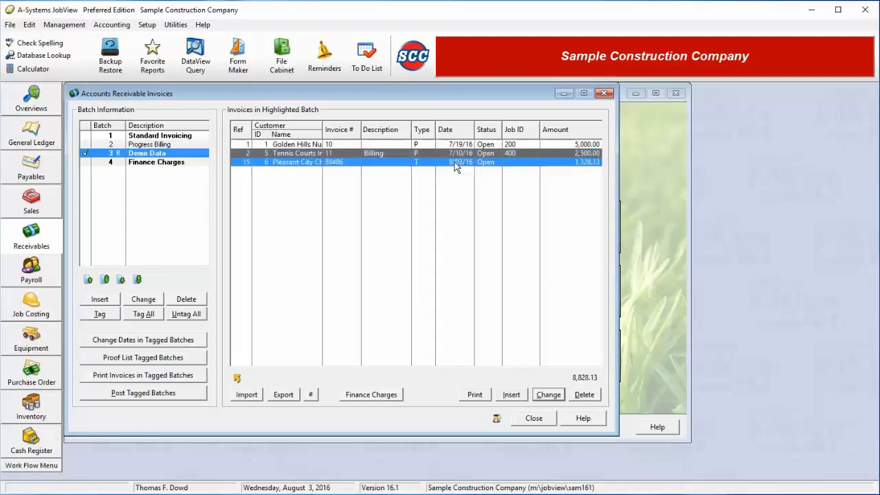
pyautogui.click(146, 341)
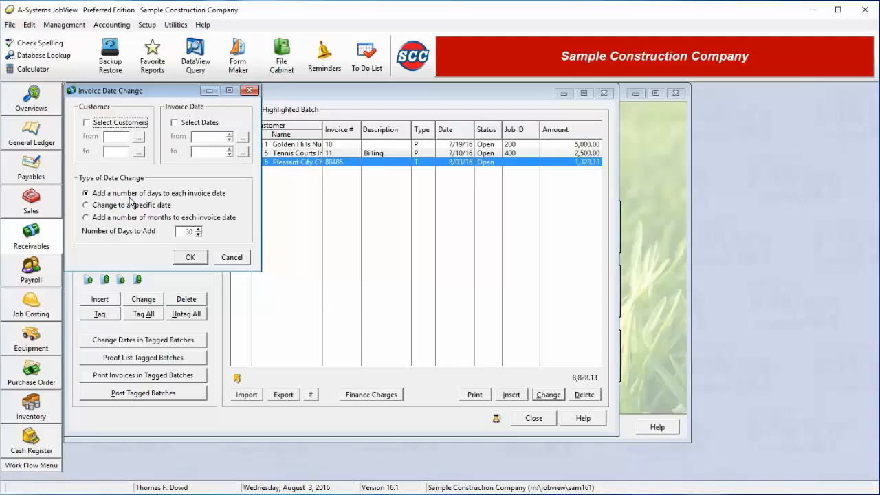
pyautogui.click(223, 259)
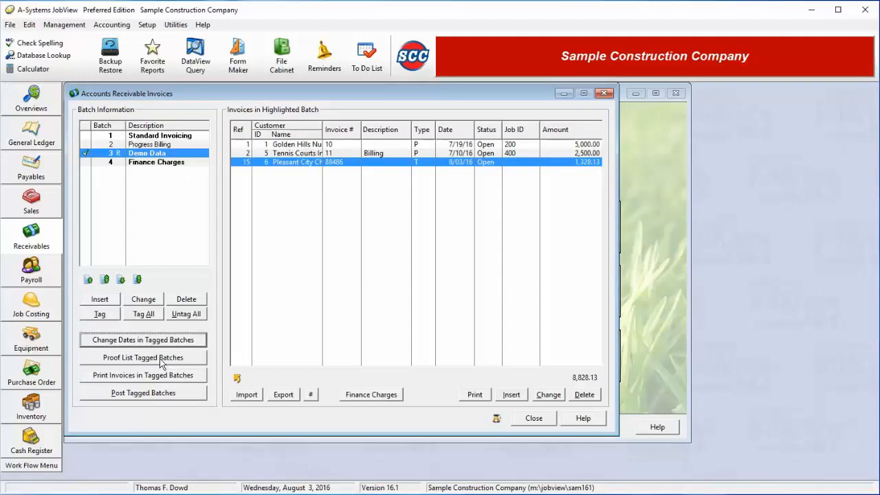
# Step: Preview the Standard Report proof listing for the tagged batch and close it
pyautogui.click(160, 359)
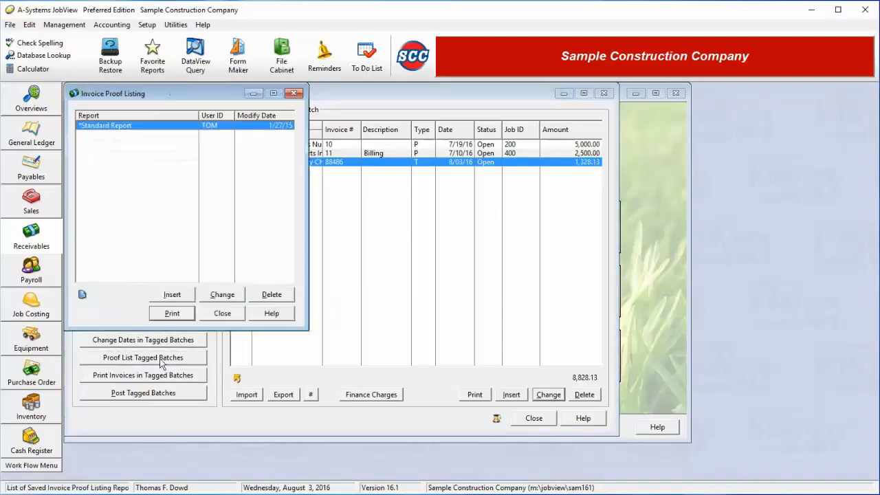
pyautogui.click(172, 314)
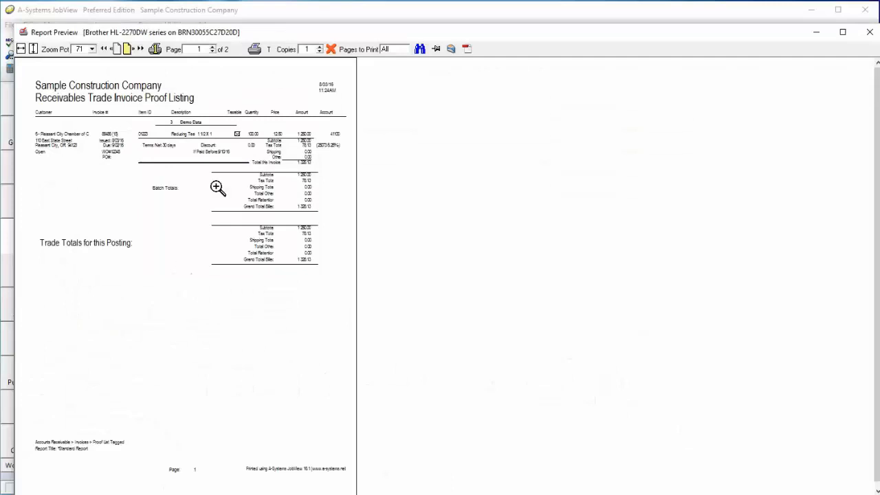
pyautogui.click(331, 49)
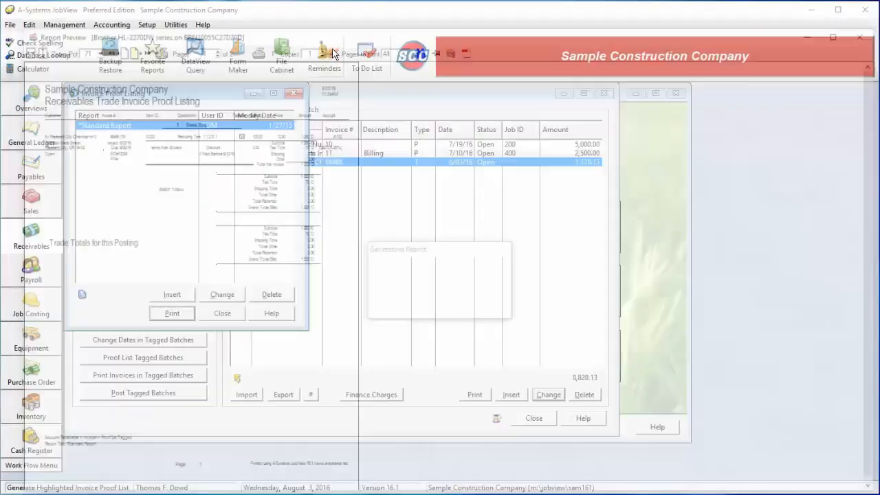
pyautogui.click(226, 314)
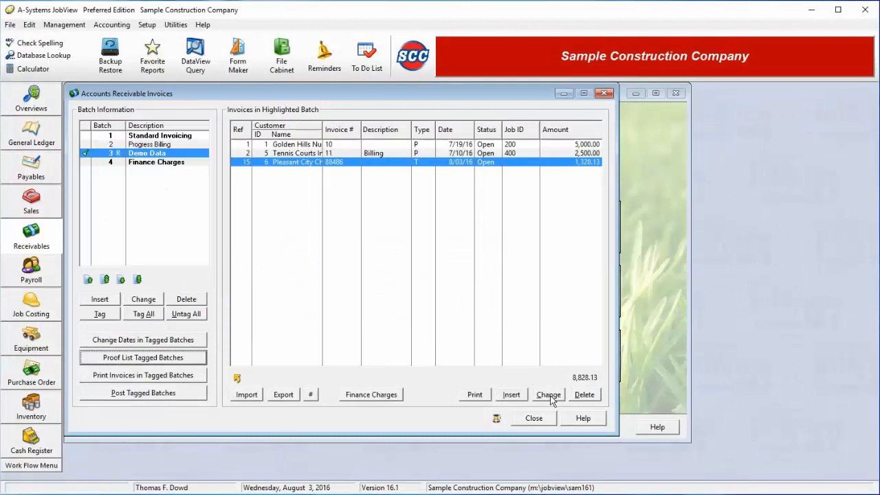
# Step: Open the invoice printing limits for the tagged batch and try All Invoices and Printed Invoices Only as the print condition
pyautogui.click(140, 375)
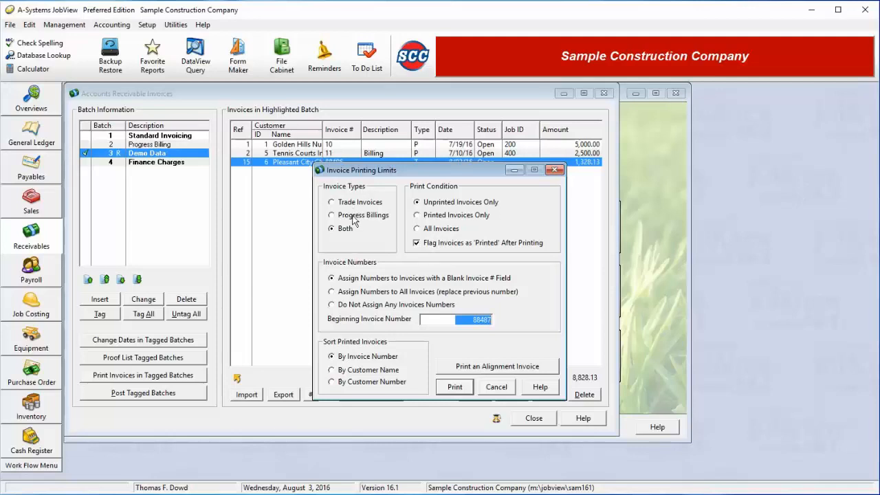
pyautogui.click(418, 230)
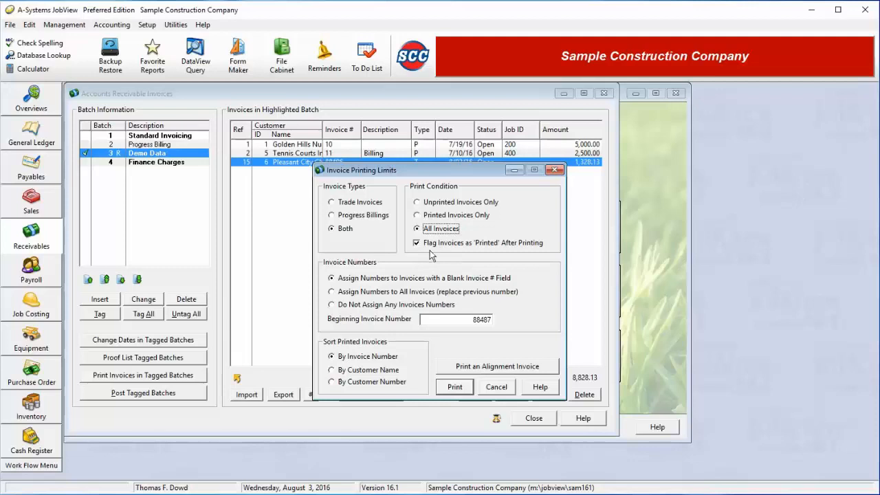
pyautogui.click(445, 218)
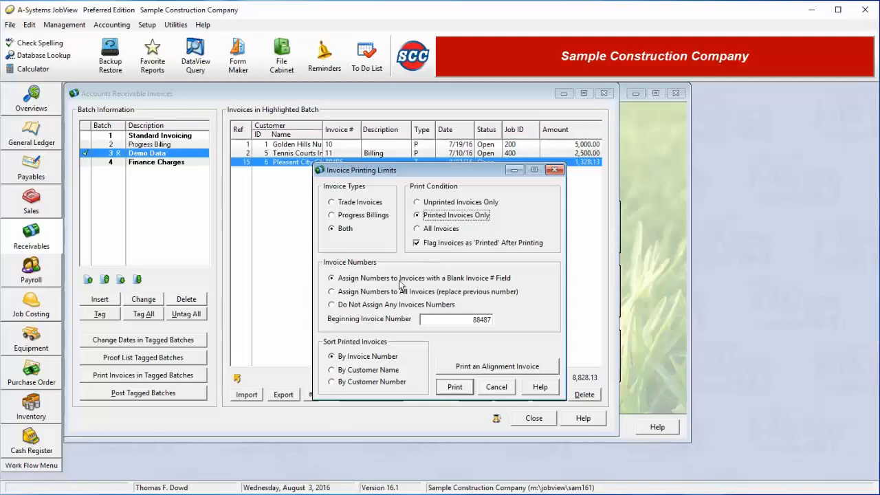
# Step: Try the three invoice numbering options, settling on assigning numbers to invoices with a blank number, and highlight the beginning invoice number
pyautogui.click(367, 281)
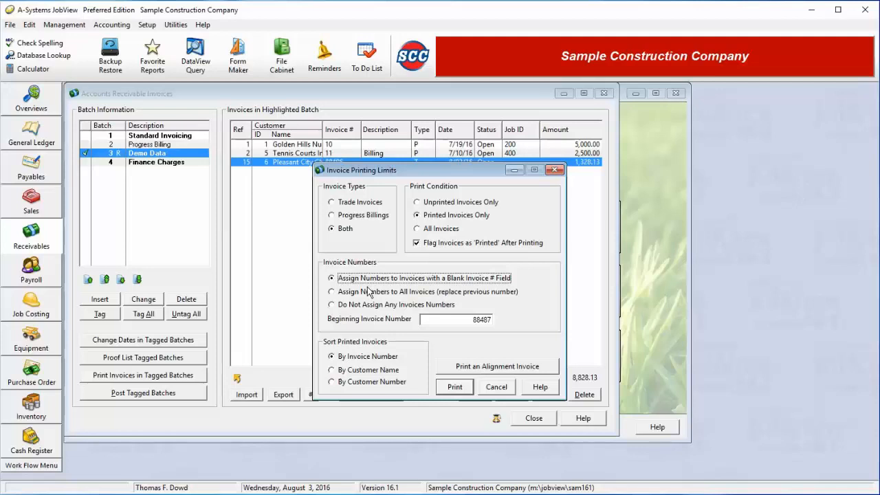
pyautogui.moveTo(470, 320); pyautogui.dragTo(515, 319)
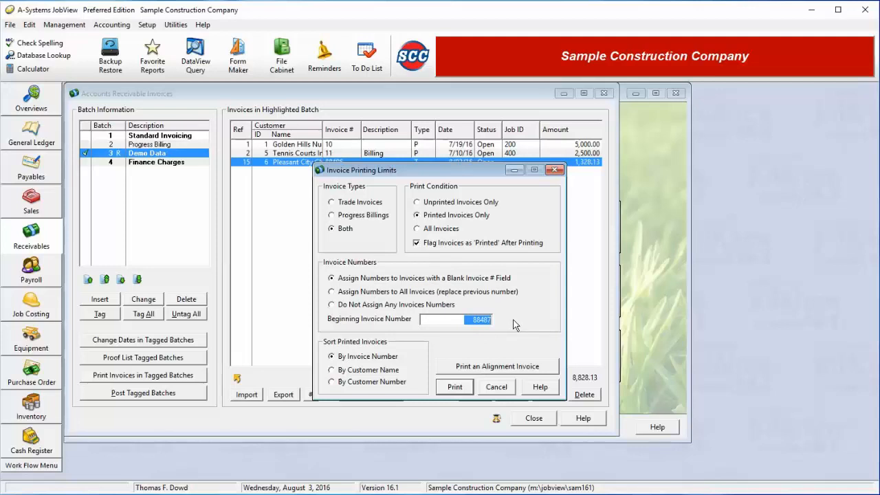
pyautogui.click(350, 293)
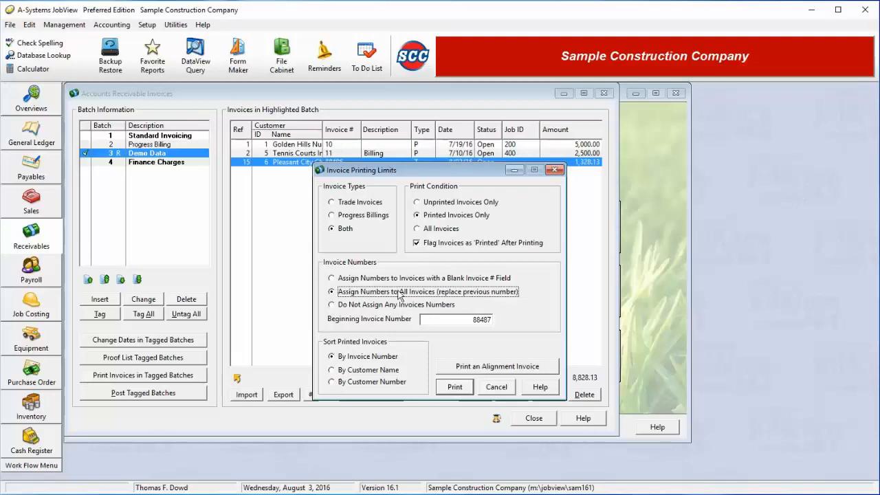
pyautogui.click(359, 280)
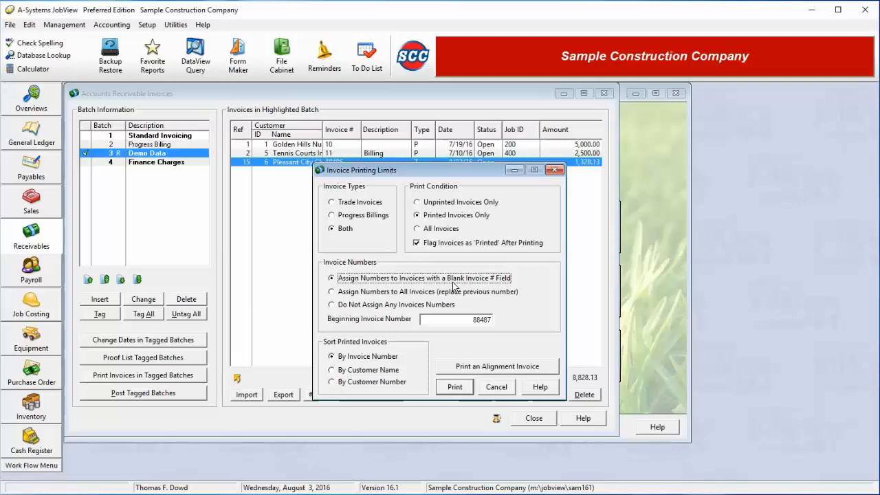
pyautogui.click(366, 307)
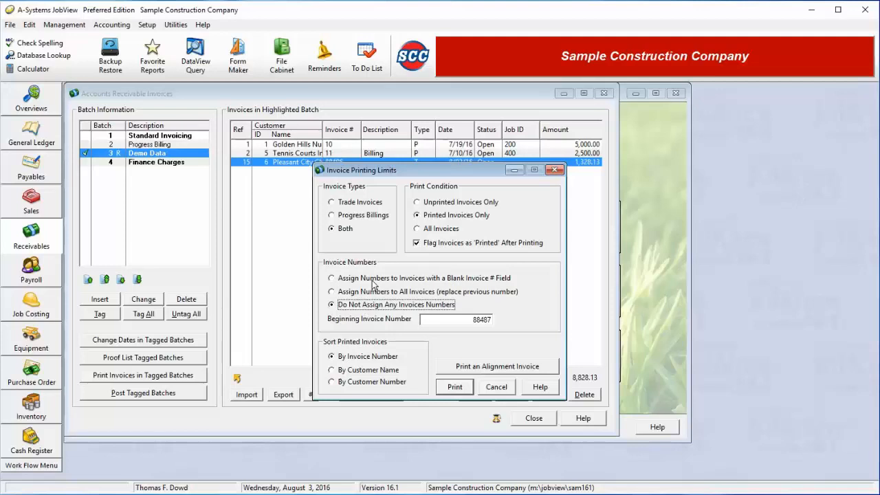
pyautogui.click(372, 282)
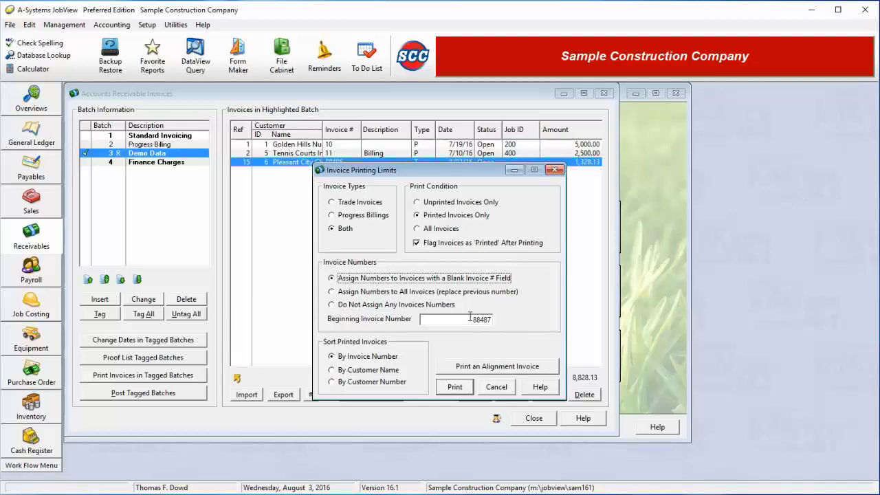
pyautogui.moveTo(471, 318); pyautogui.dragTo(527, 317)
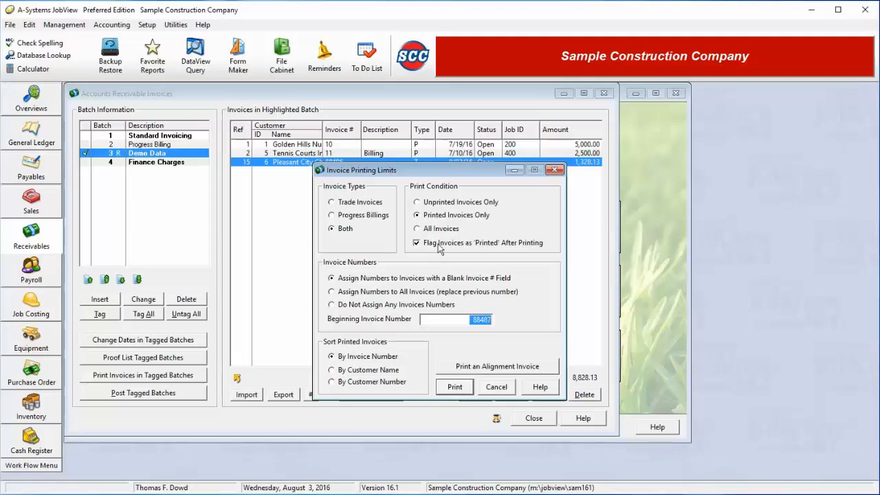
# Step: Set the print condition to All Invoices, preview the tagged batch's printed invoices and close the previews
pyautogui.click(428, 230)
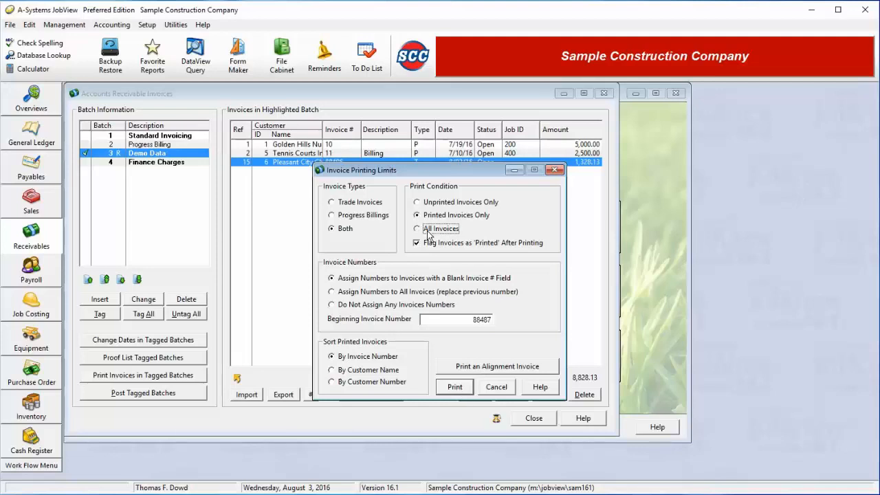
pyautogui.click(450, 390)
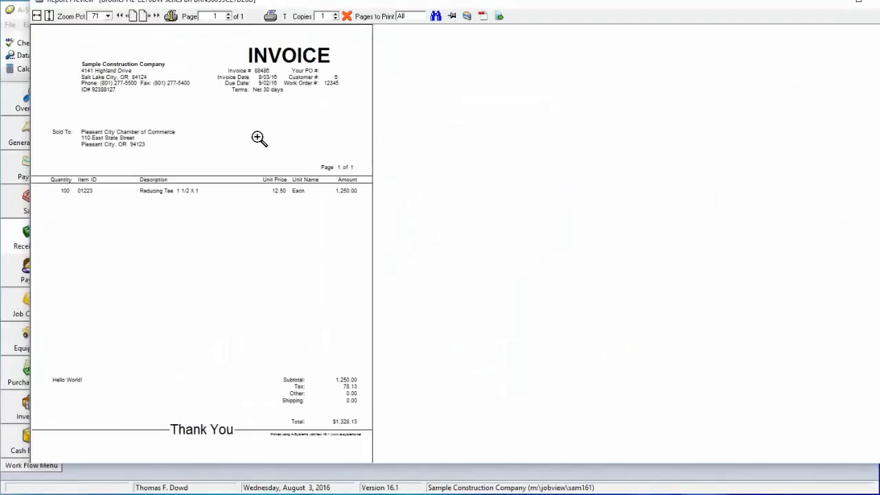
pyautogui.click(347, 17)
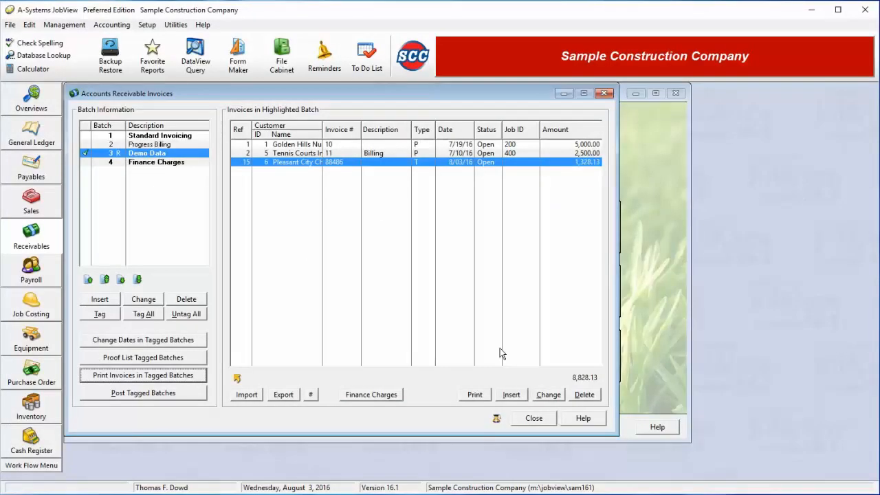
# Step: Preview the single Pleasant City Chamber of Commerce invoice from the invoice list and close the preview
pyautogui.click(343, 163)
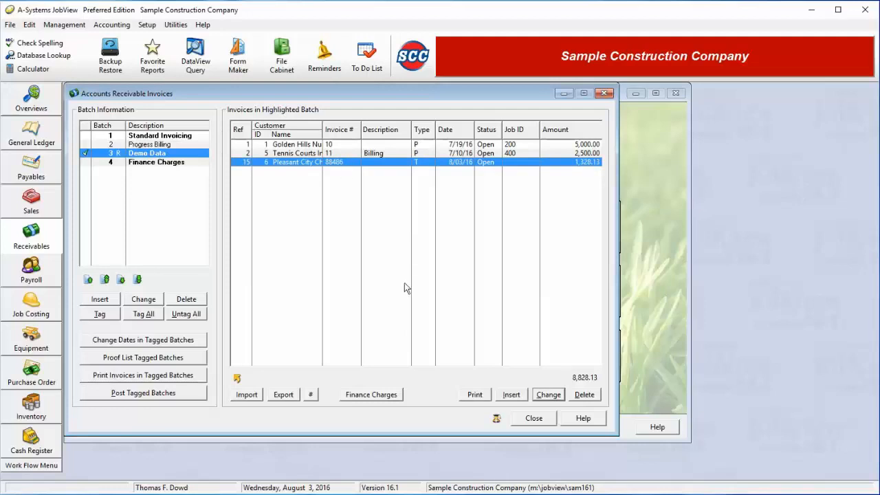
pyautogui.click(483, 395)
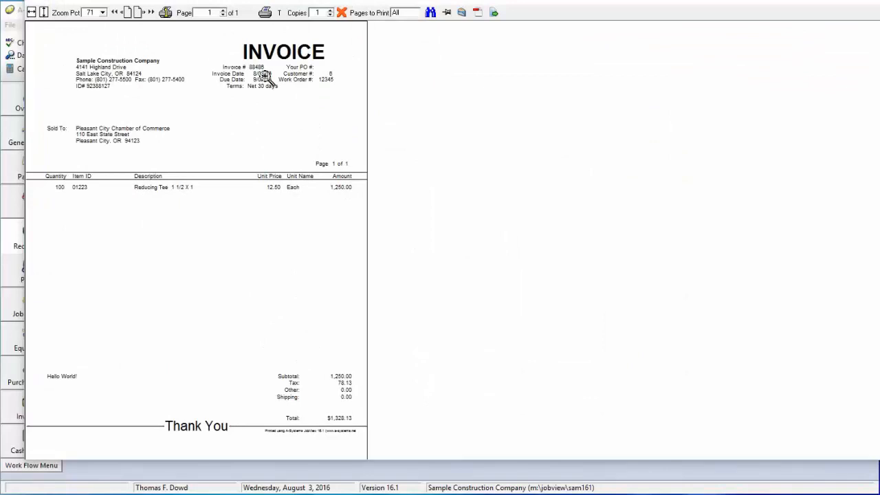
pyautogui.click(341, 12)
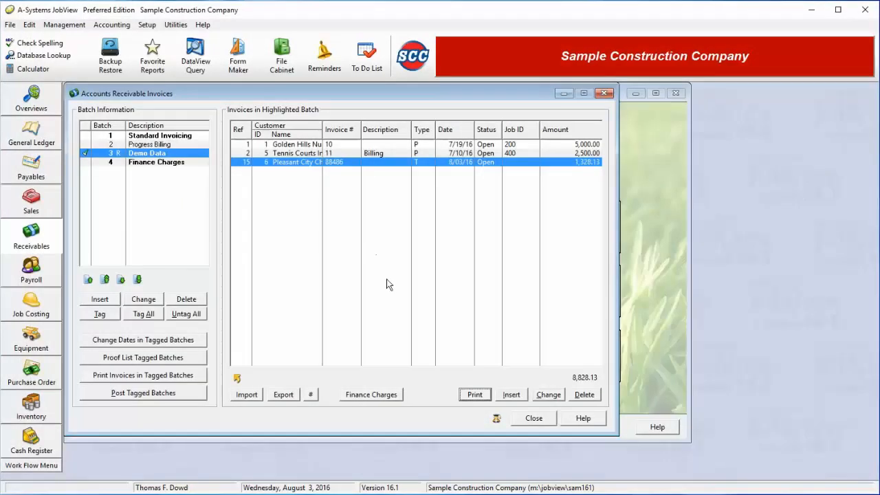
# Step: Try posting the tagged Demo Data batch, skipping the data backup and acknowledging the posting messages
pyautogui.click(137, 394)
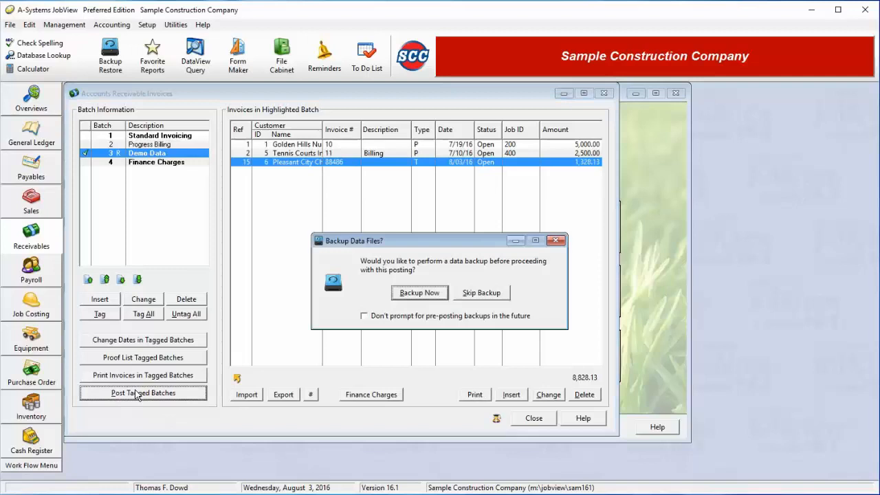
pyautogui.click(491, 294)
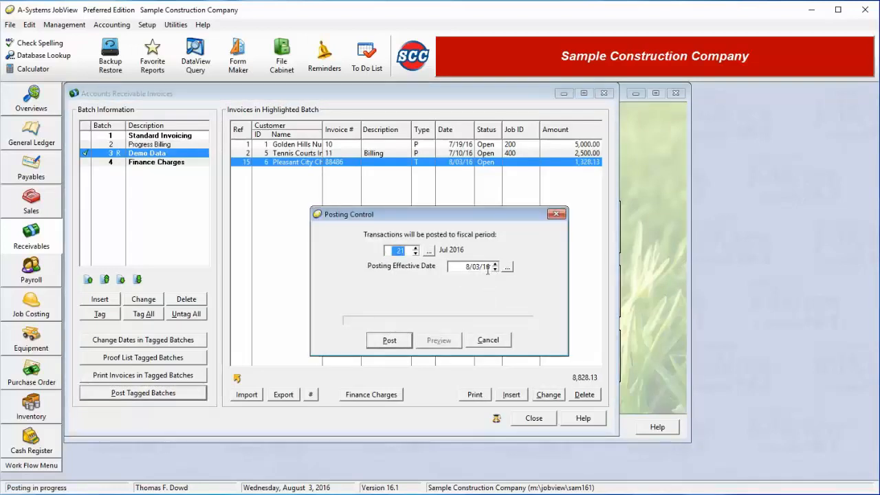
pyautogui.click(396, 340)
pyautogui.click(408, 301)
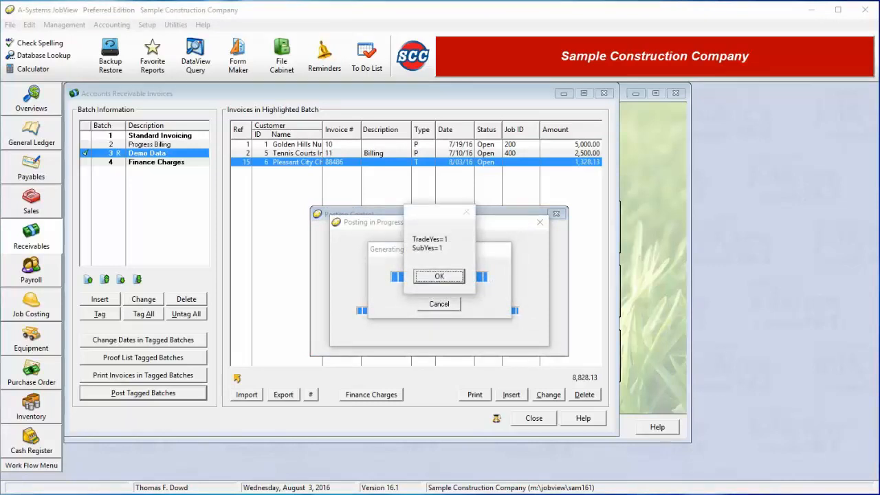
pyautogui.click(439, 275)
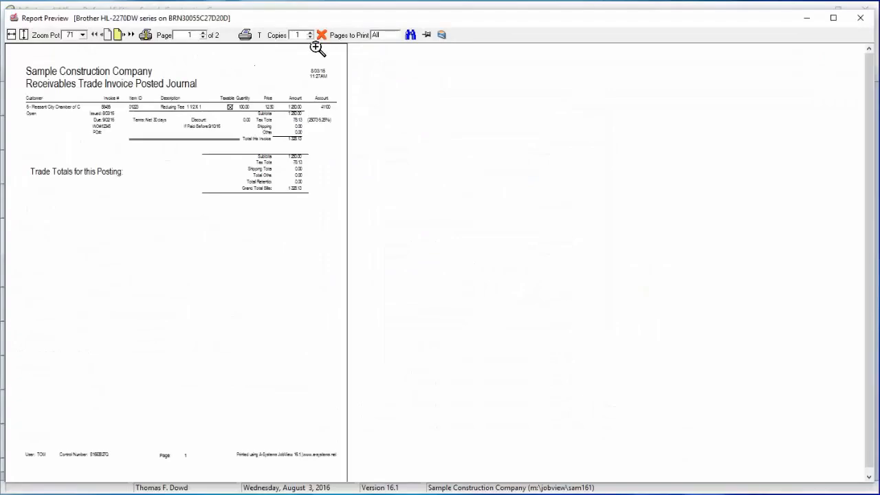
# Step: Close the posted journal and general ledger summary previews, and undo the receivables posting
pyautogui.click(321, 34)
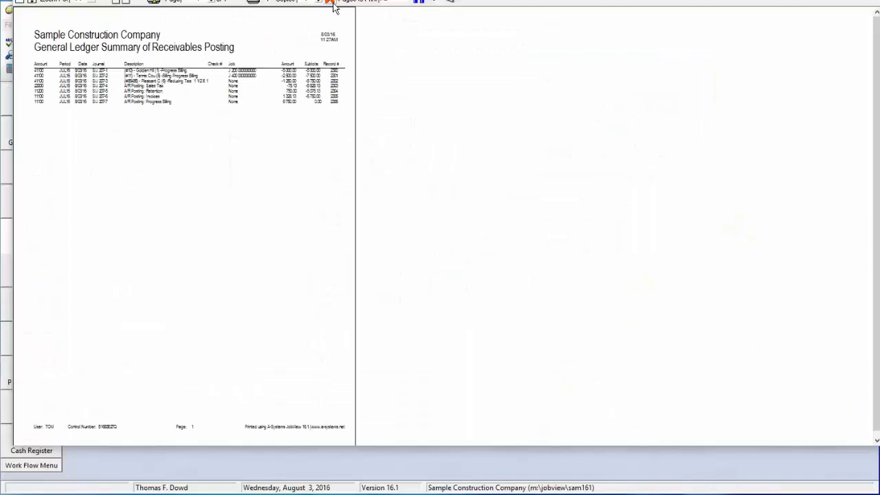
pyautogui.click(333, 8)
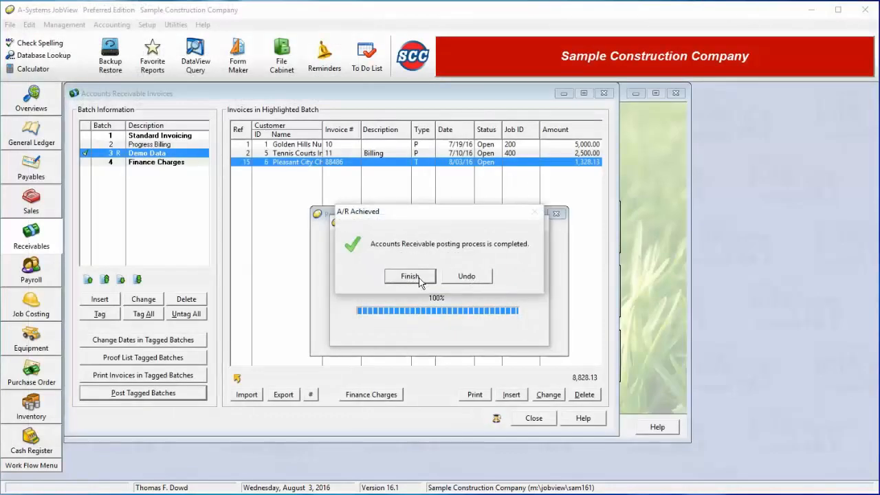
pyautogui.click(471, 280)
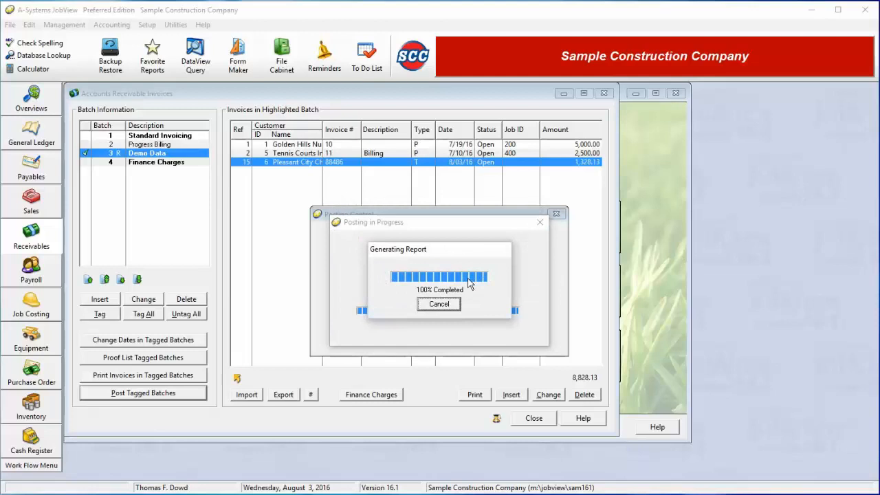